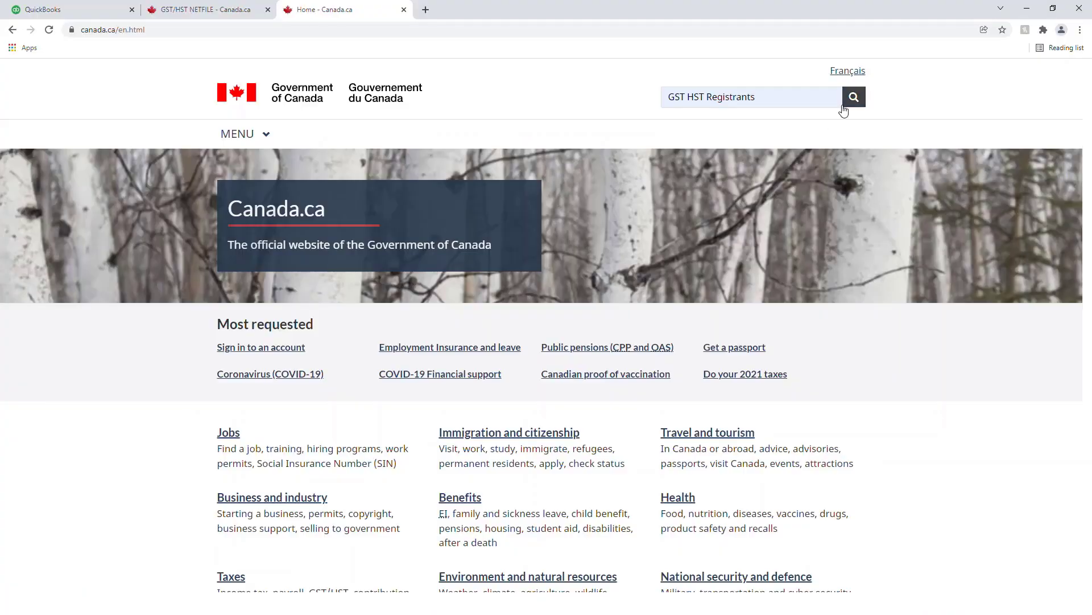
# - Search Canada.ca for GST HST Registrants and open the General Information for GST/HST Registrants guide
pyautogui.click(854, 98)
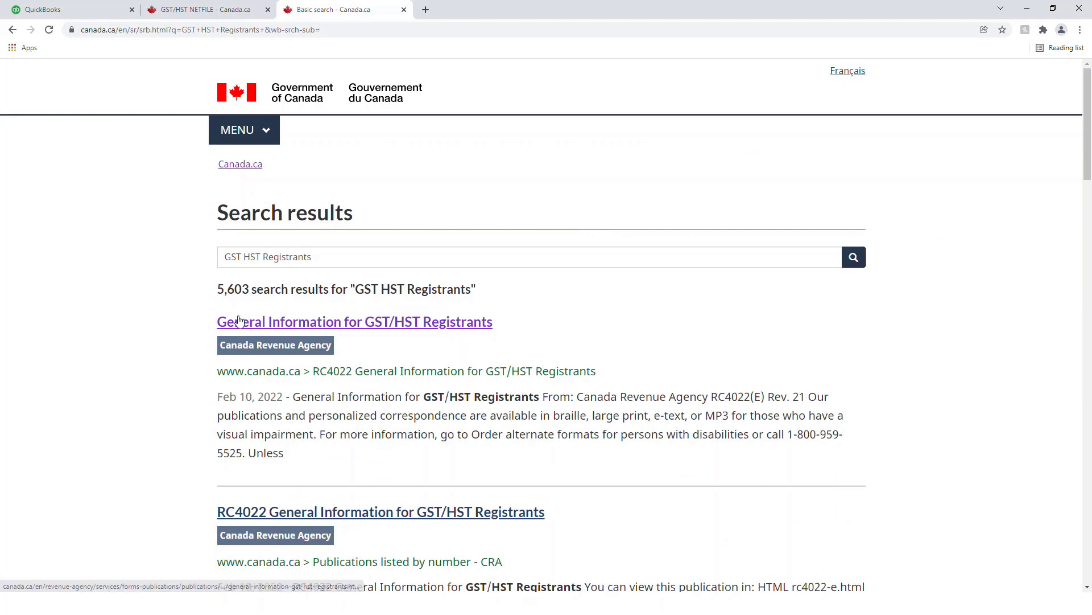
pyautogui.click(391, 325)
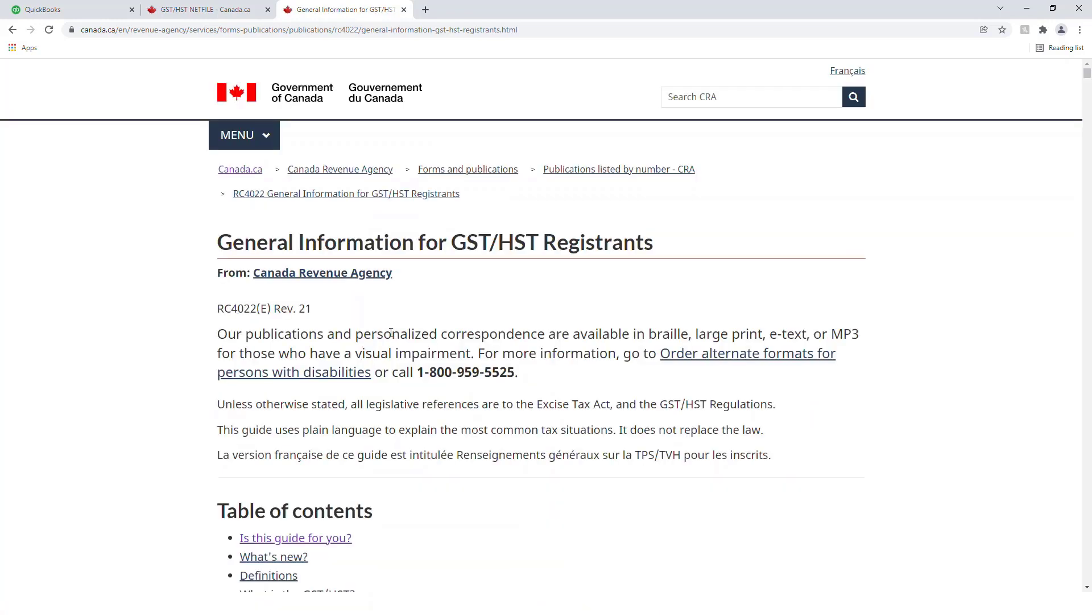
# - Look through the guide's table of contents, from registration topics to collecting the GST/HST
pyautogui.scroll(-4, 400, 337)
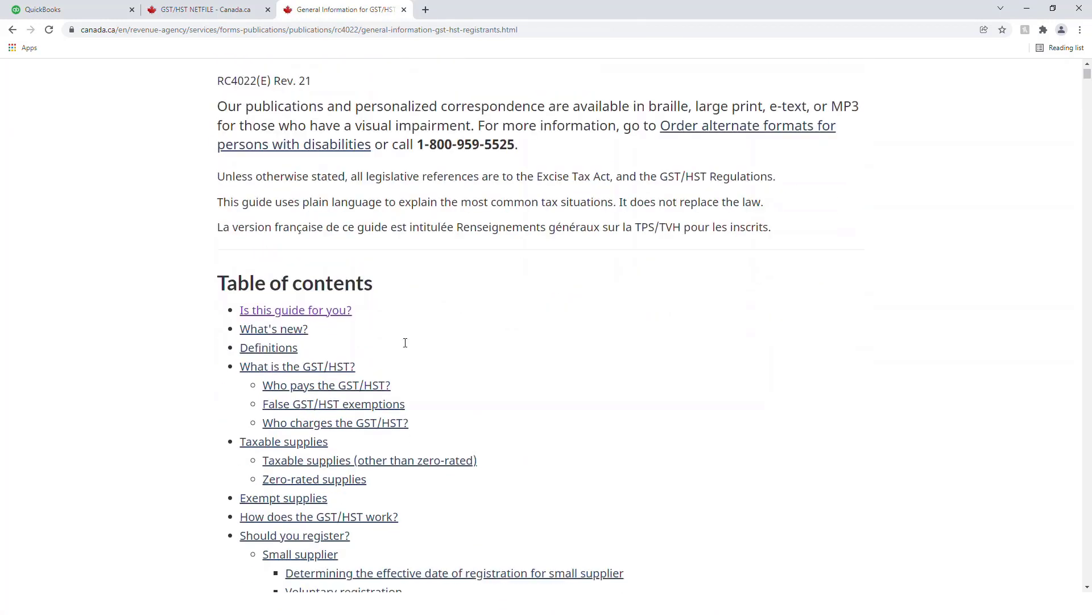
pyautogui.scroll(-1, 407, 347)
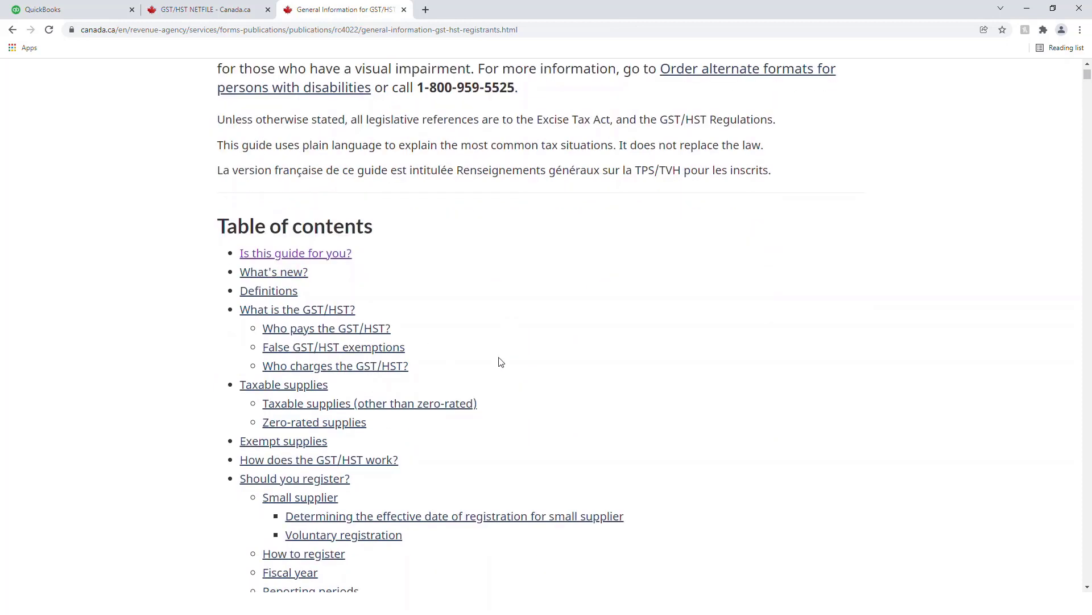
pyautogui.scroll(-2, 364, 328)
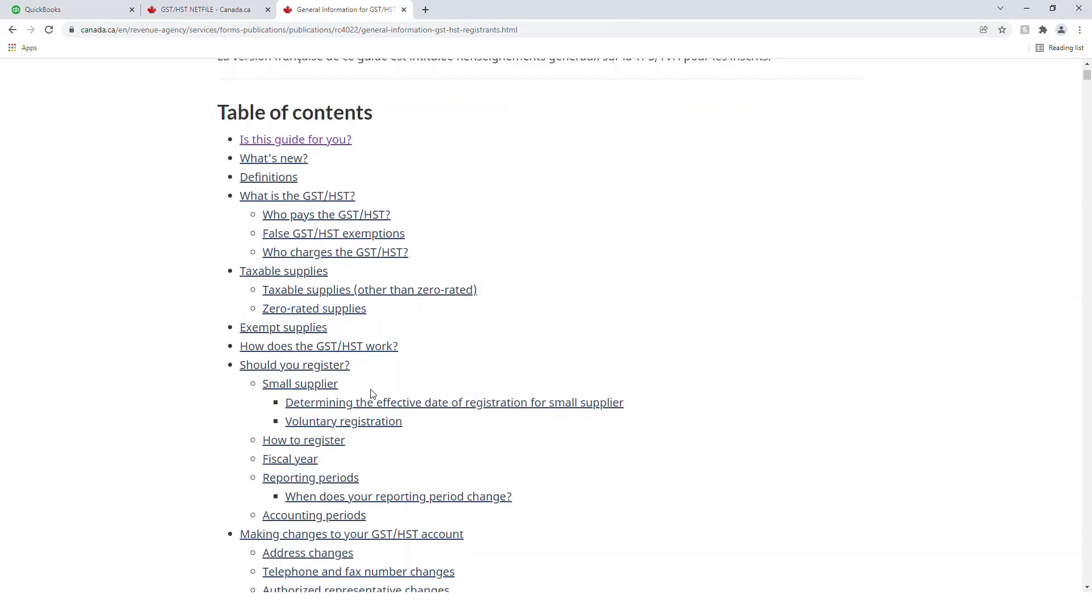
pyautogui.scroll(-2, 371, 401)
pyautogui.scroll(-7, 371, 403)
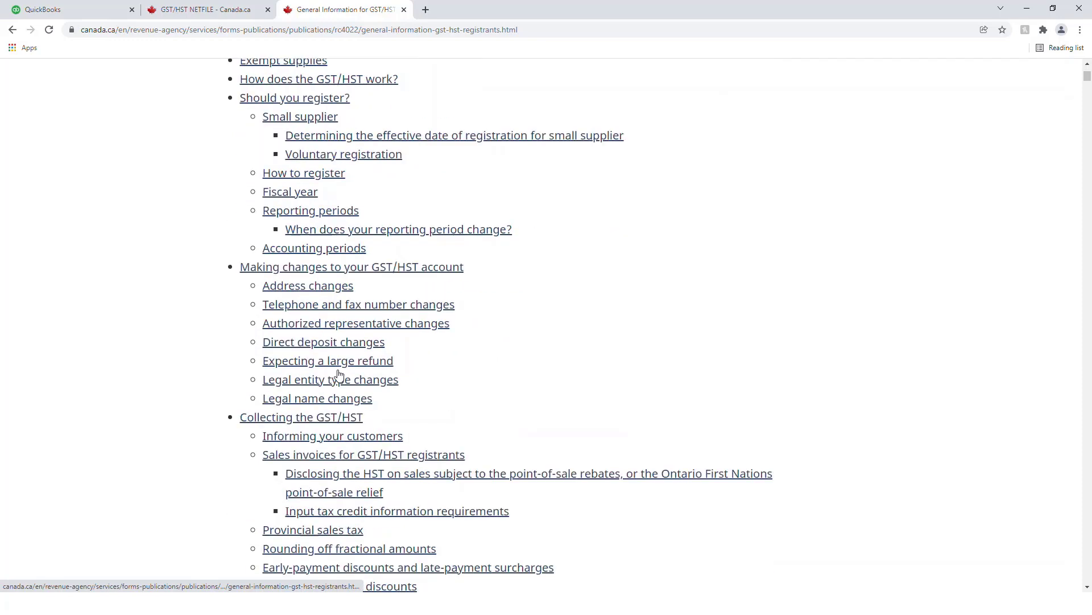
pyautogui.scroll(-2, 568, 422)
pyautogui.scroll(4, 568, 421)
pyautogui.scroll(-2, 568, 422)
pyautogui.click(248, 442)
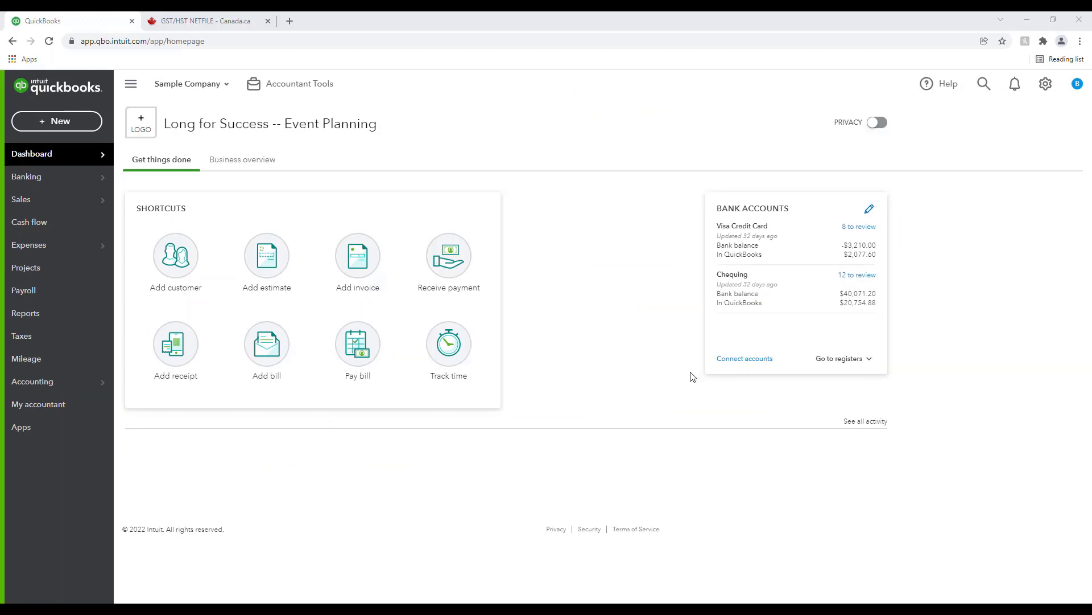
# - Go to the sales tax filings in QuickBooks and open the GST/HST return for September 7 - September 30, 2021
pyautogui.click(74, 346)
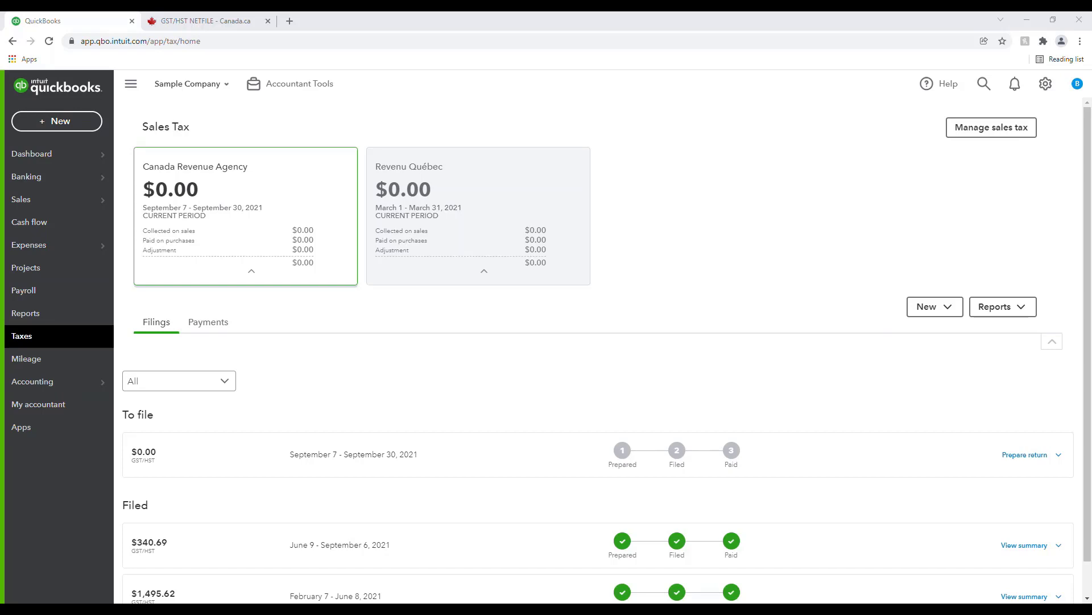
pyautogui.scroll(-1, 448, 322)
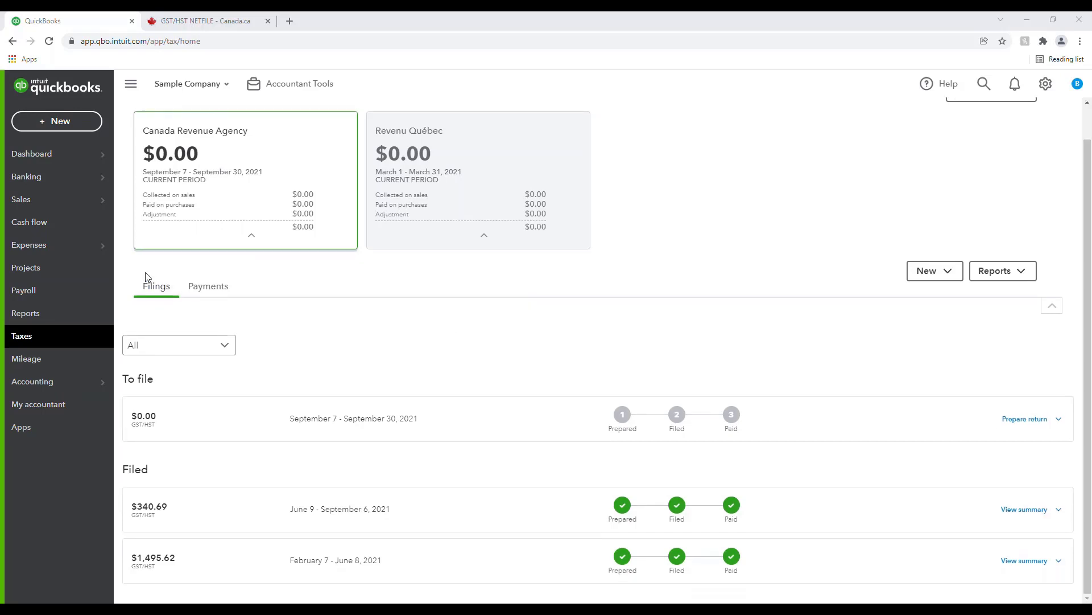
pyautogui.click(143, 289)
pyautogui.click(1012, 419)
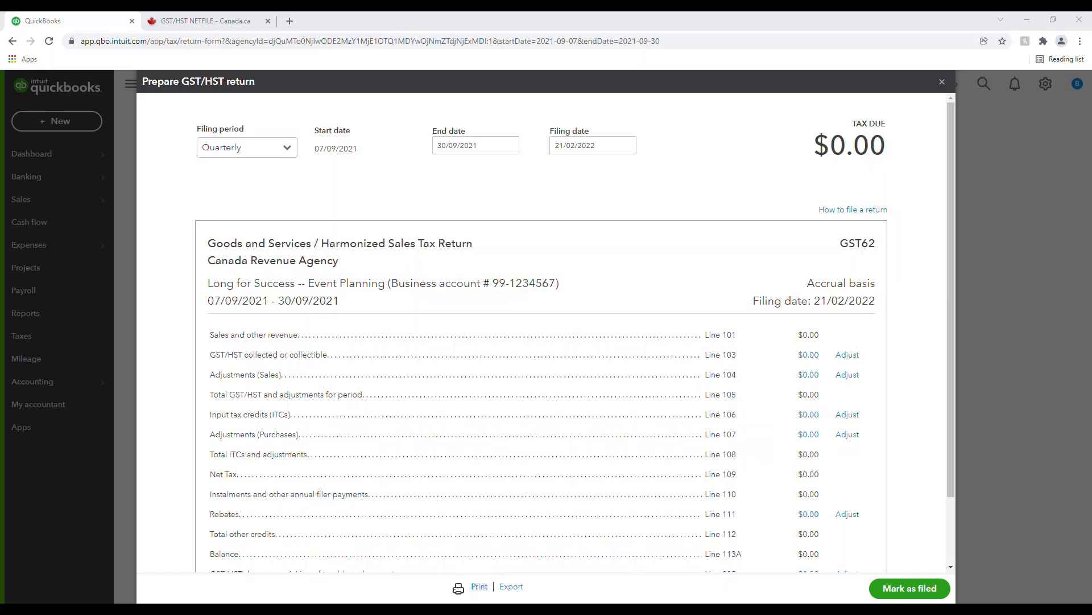
# - Examine the lines of the GST/HST return, close it without filing, and check the period of the unfiled return
pyautogui.scroll(-3, 770, 410)
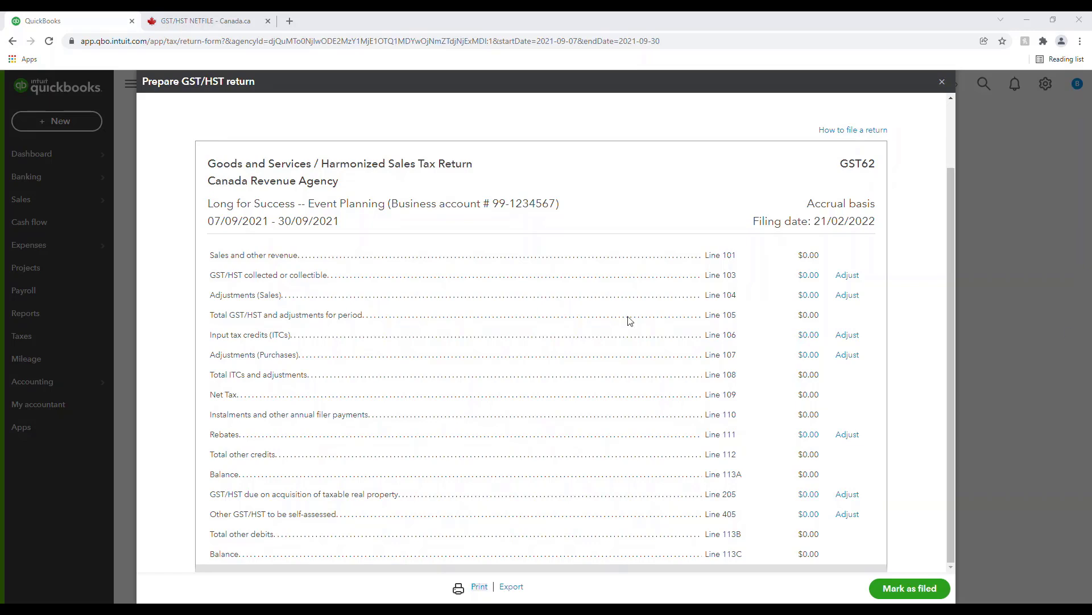
pyautogui.click(942, 82)
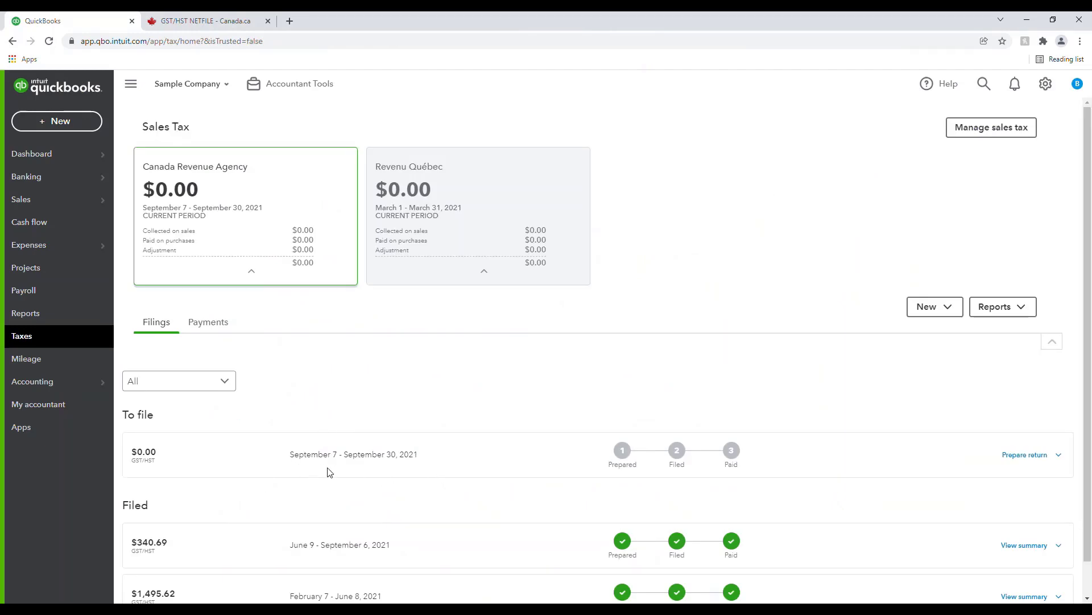
pyautogui.moveTo(306, 472); pyautogui.dragTo(427, 478)
pyautogui.click(429, 465)
# - Create a new invoice and set its invoice date to 07/09/2021
pyautogui.click(45, 123)
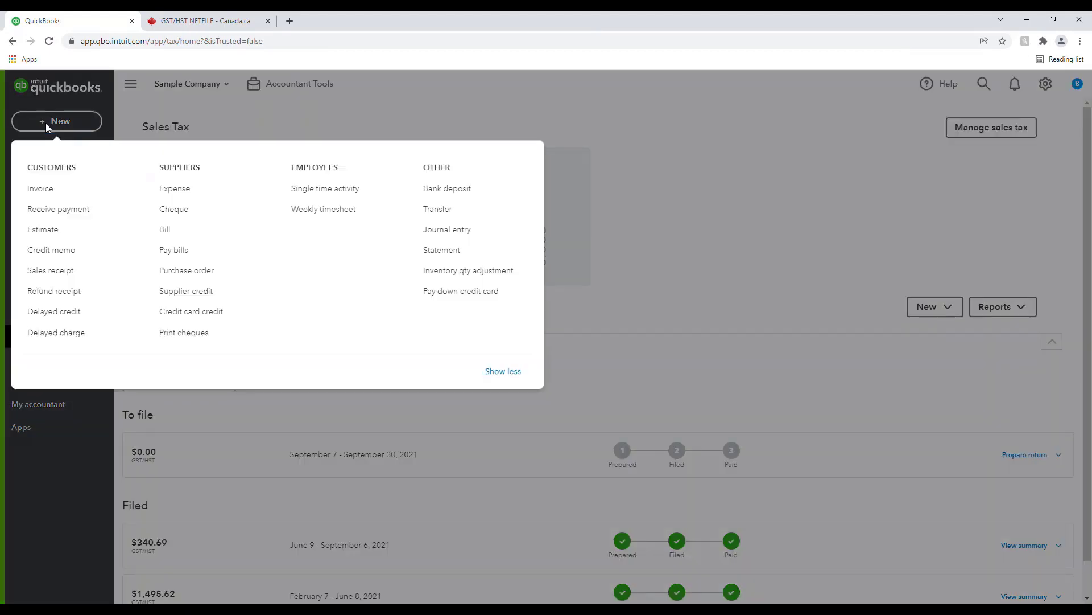
pyautogui.click(44, 199)
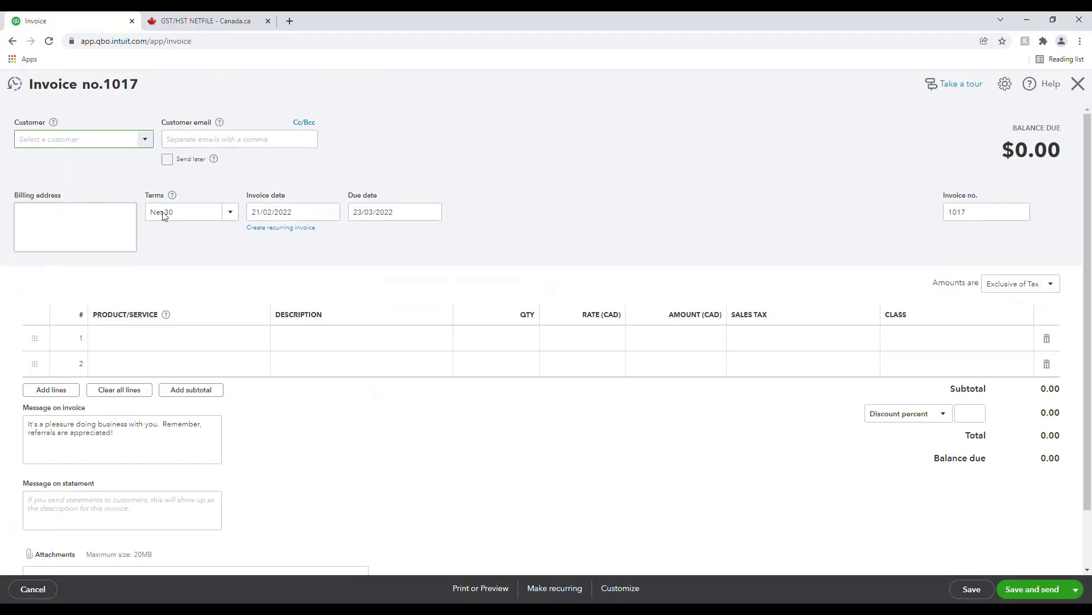
pyautogui.click(331, 212)
pyautogui.click(259, 242)
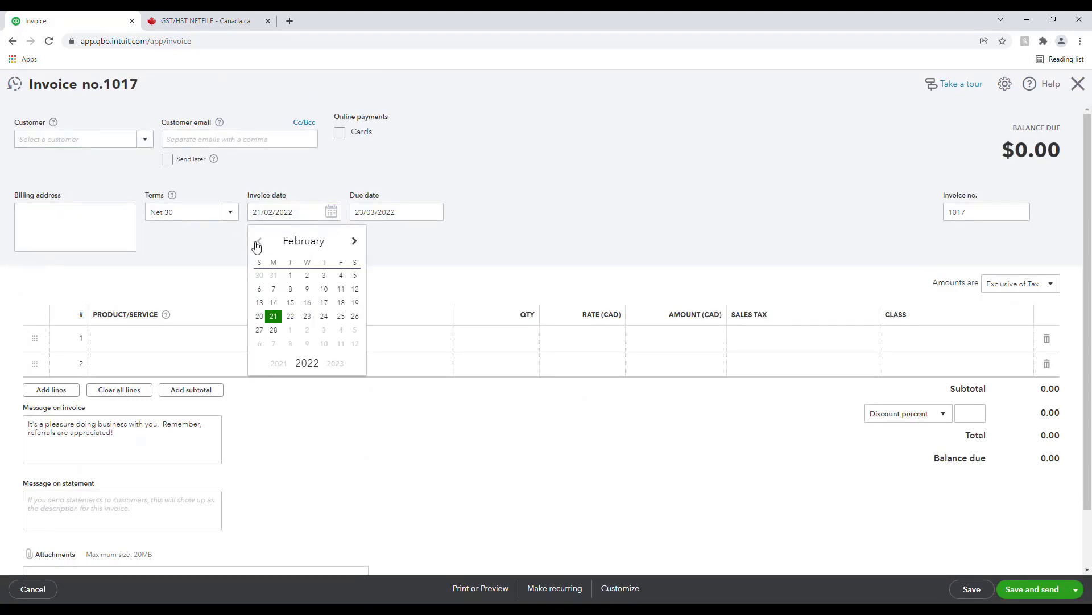
pyautogui.click(259, 242)
pyautogui.click(260, 241)
pyautogui.click(260, 241)
pyautogui.click(260, 241)
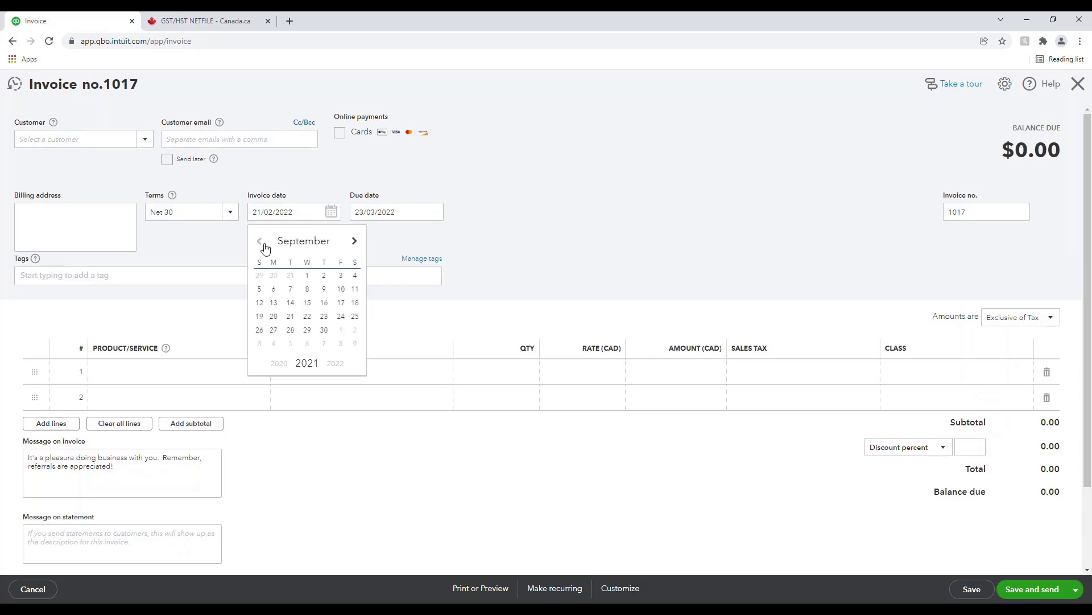
pyautogui.click(290, 289)
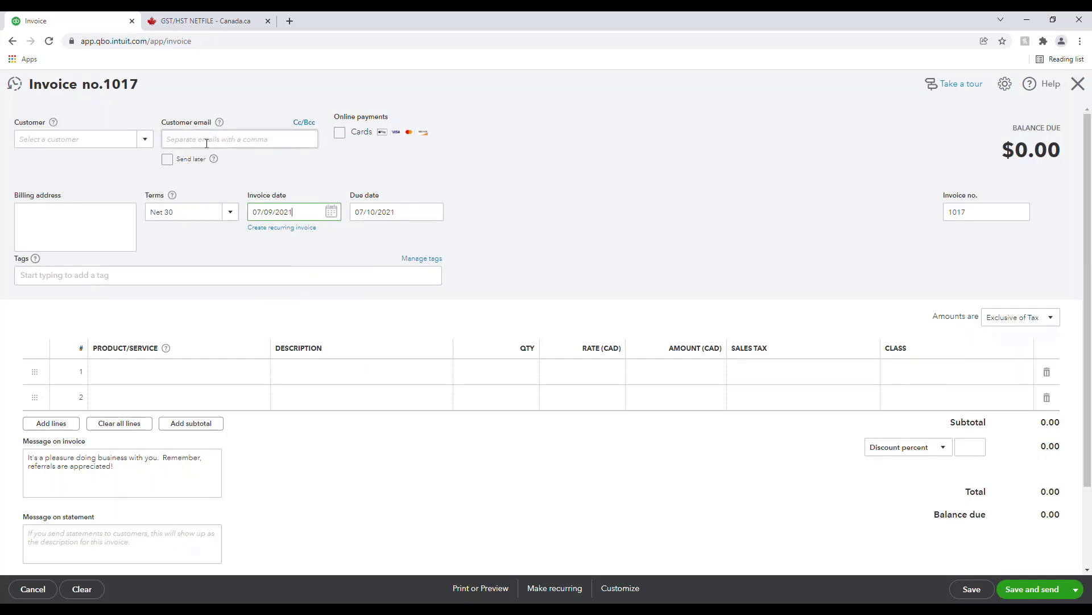
# - Choose Abercrombie International Group as the customer and enter Promotional items:Misc as the product on the first invoice line
pyautogui.click(145, 139)
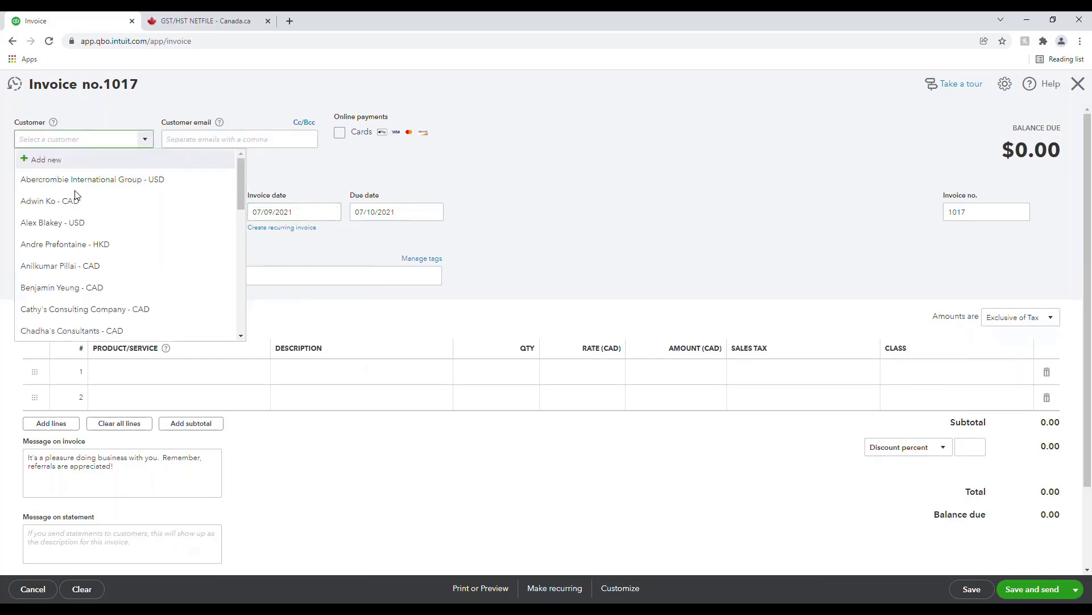
pyautogui.click(81, 178)
pyautogui.scroll(-1, 101, 346)
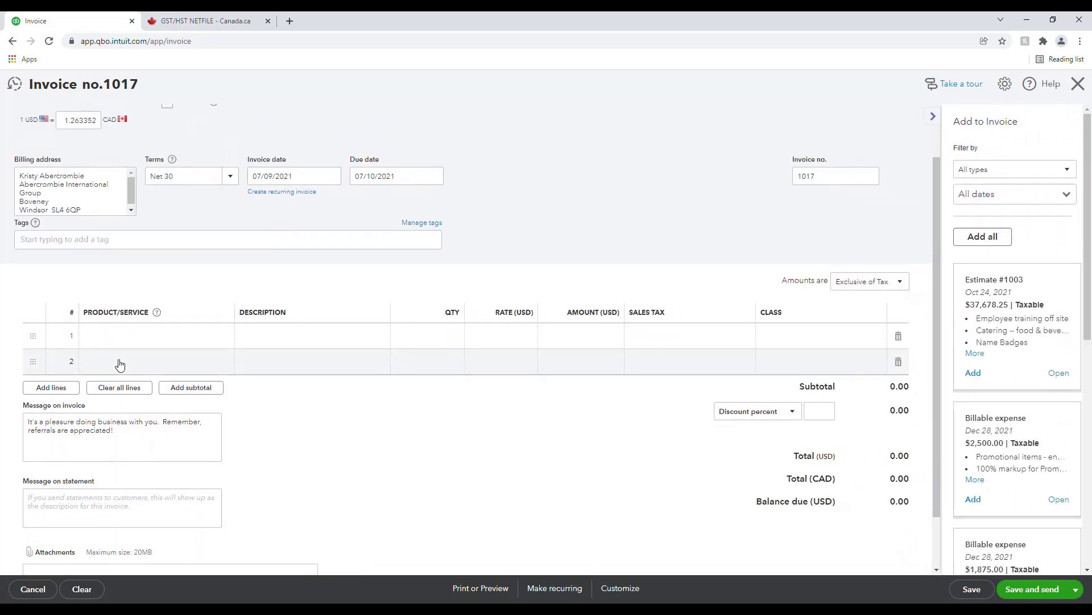
pyautogui.click(121, 360)
pyautogui.click(137, 344)
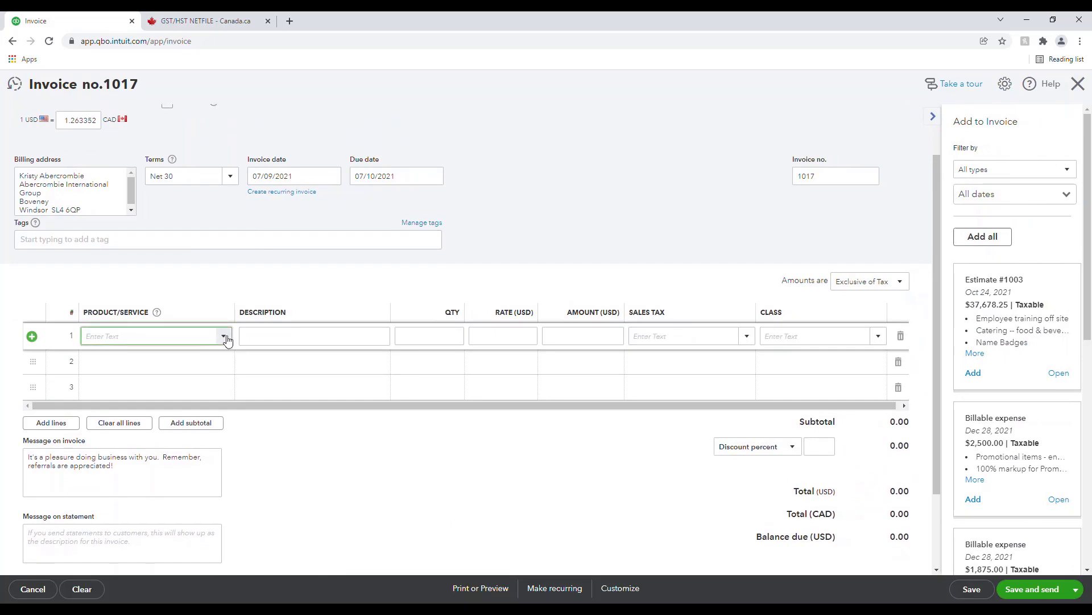
pyautogui.click(224, 337)
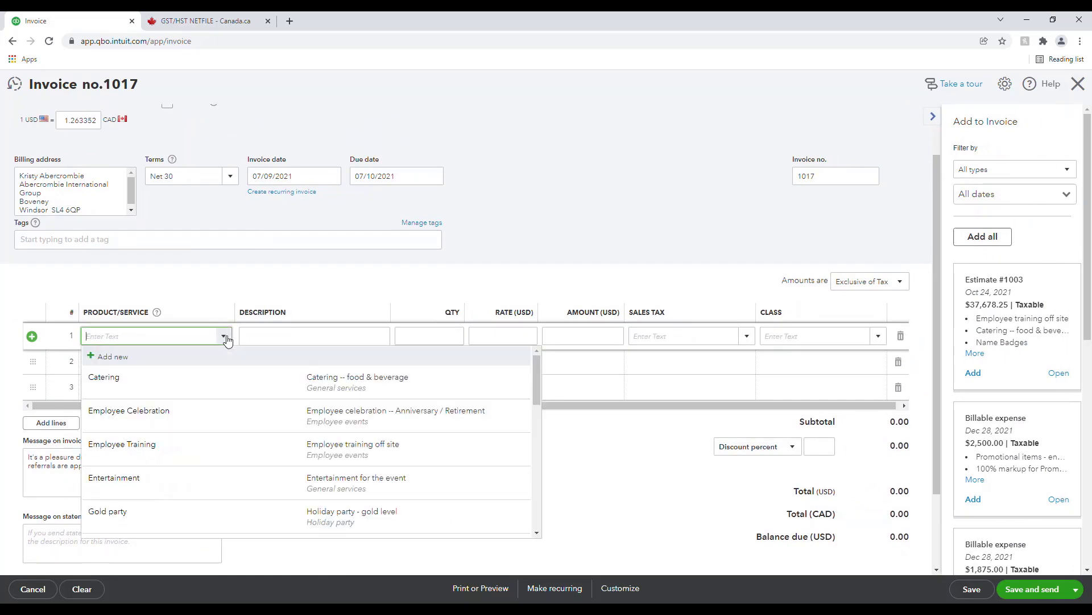
pyautogui.scroll(-3, 176, 459)
pyautogui.click(178, 464)
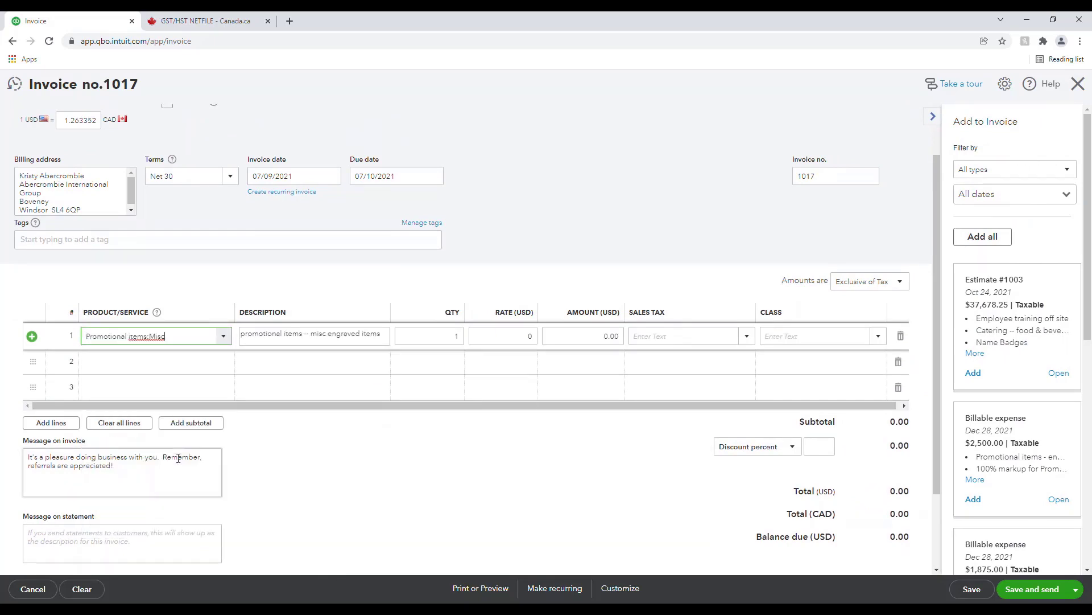
pyautogui.click(400, 500)
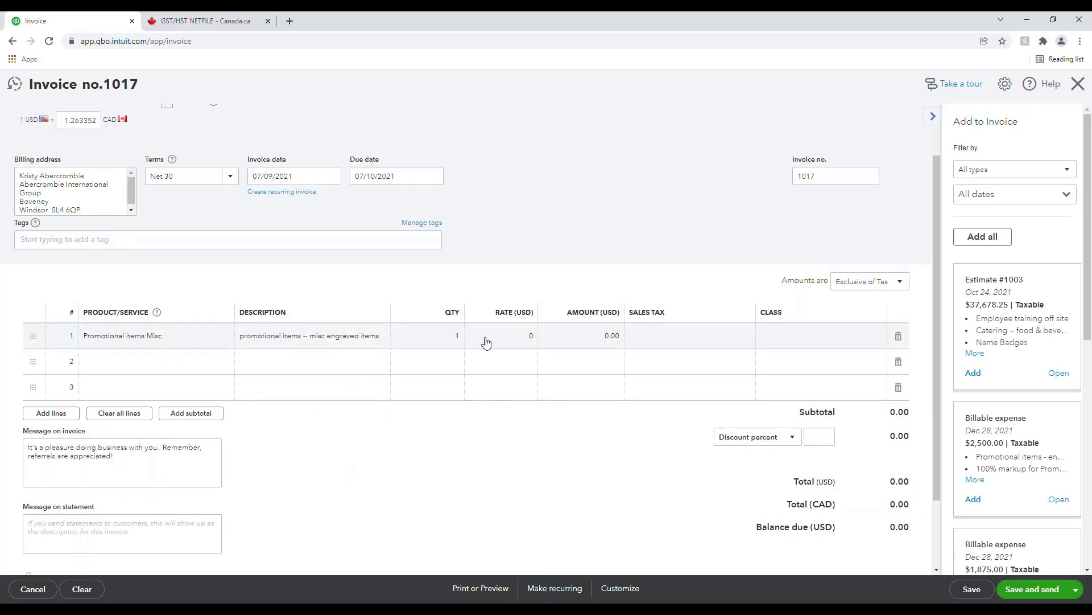
# - Set the Promotional items:Misc line to a quantity of 5000 and a rate of 50 USD
pyautogui.click(456, 336)
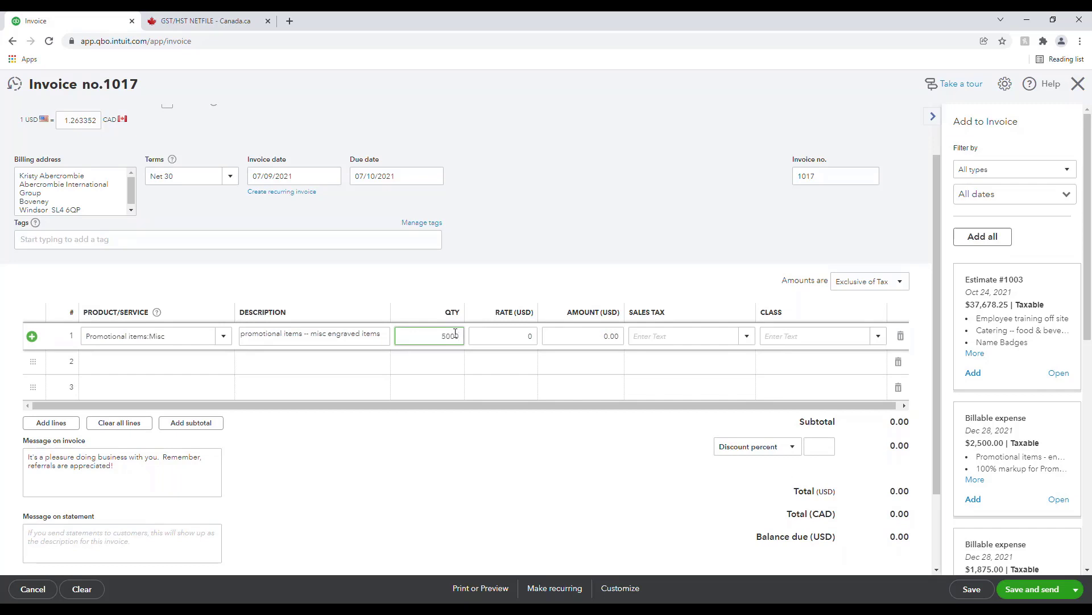
pyautogui.click(545, 464)
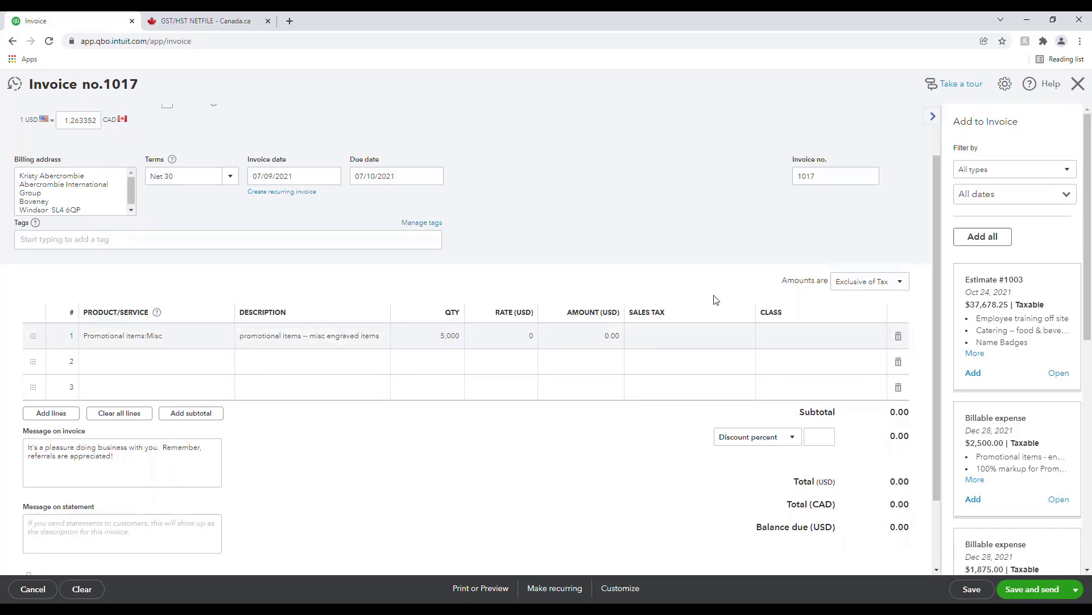
pyautogui.click(716, 339)
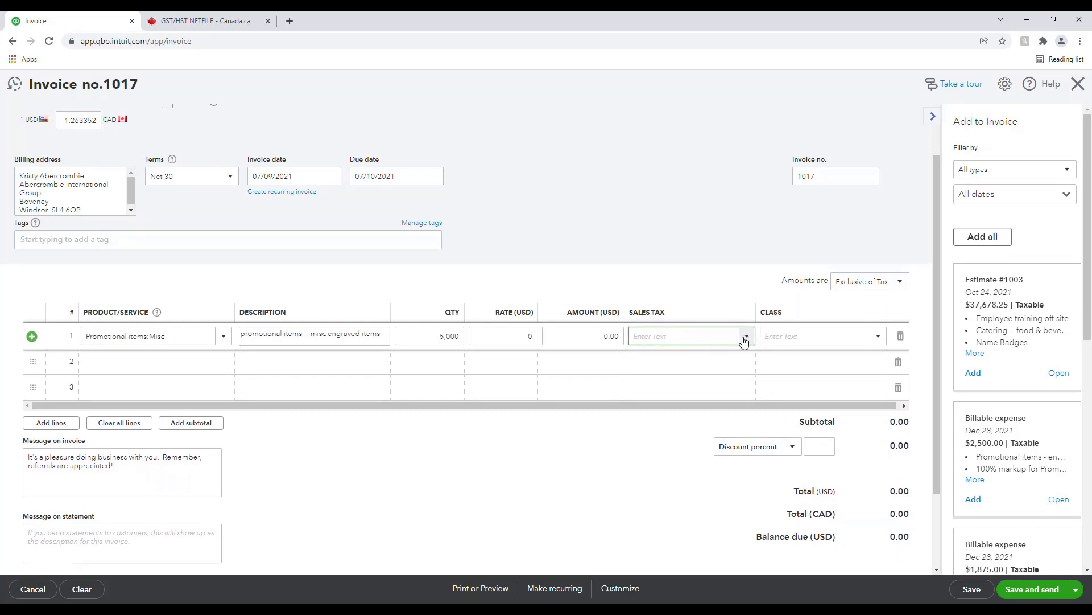
pyautogui.click(522, 337)
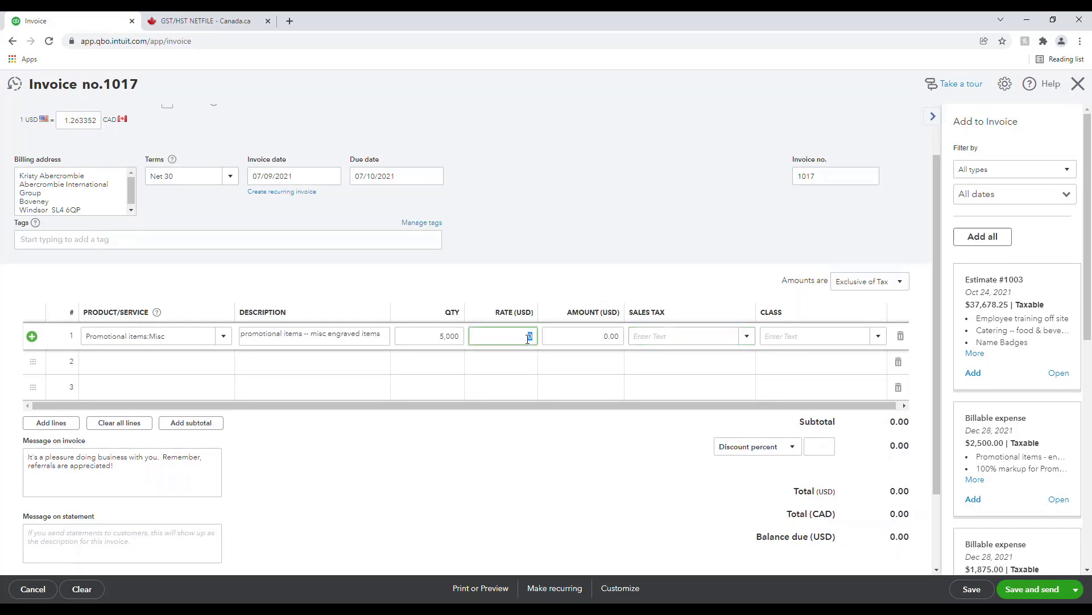
pyautogui.write('50')
pyautogui.click(545, 443)
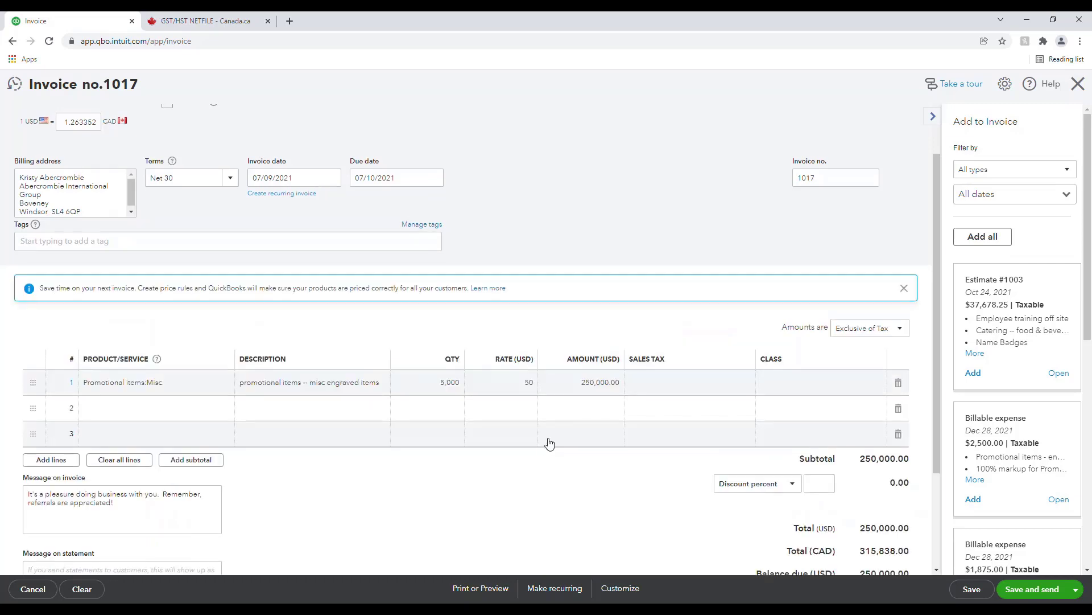
# - Apply the HST ON (13%) sales tax to the Promotional items:Misc line
pyautogui.click(669, 377)
pyautogui.click(746, 382)
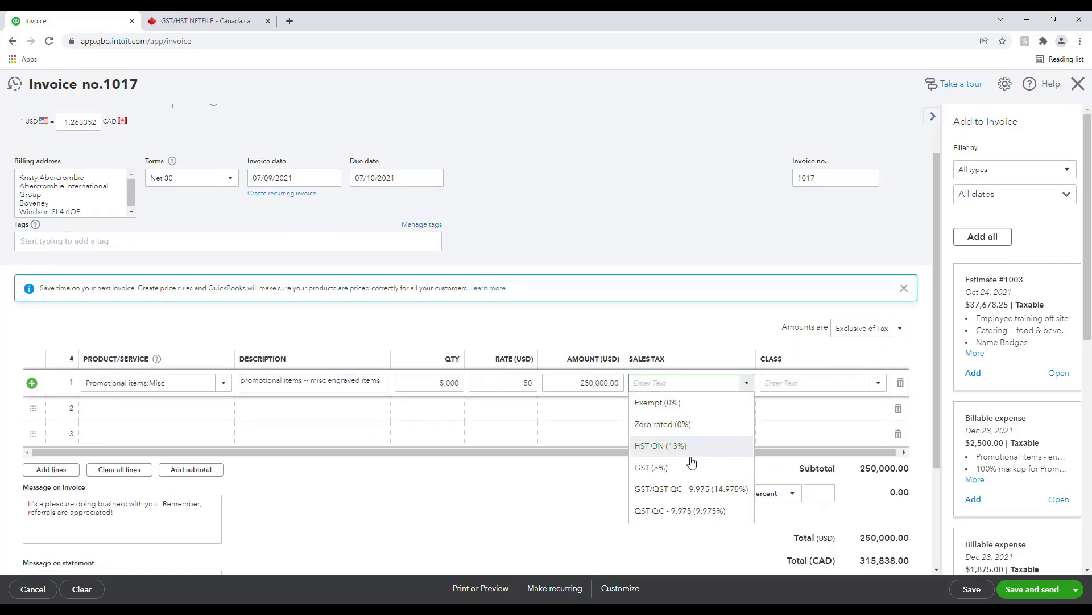
pyautogui.click(674, 468)
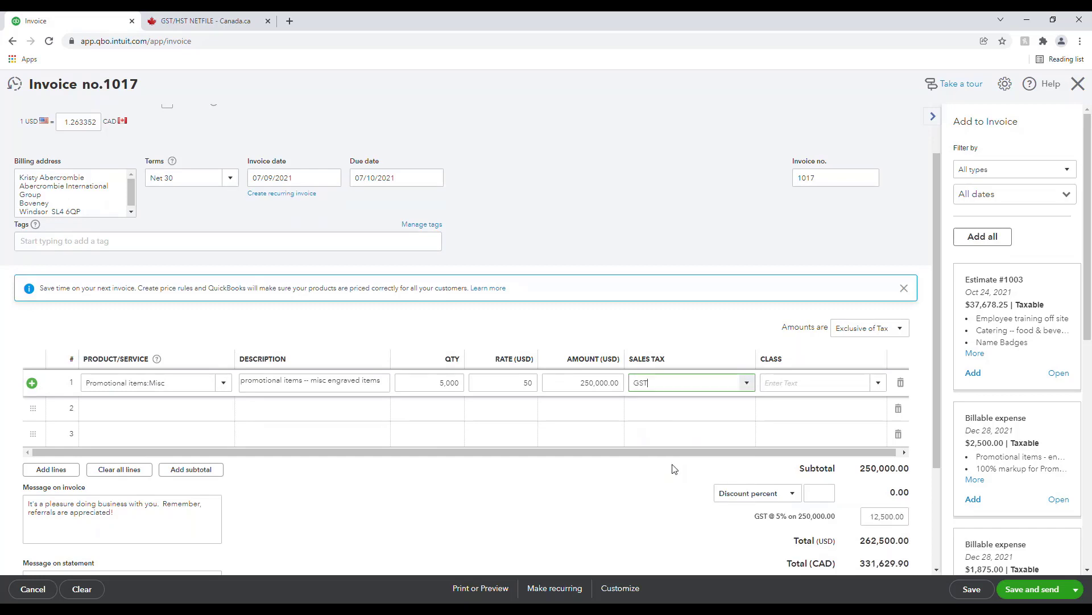
pyautogui.click(746, 384)
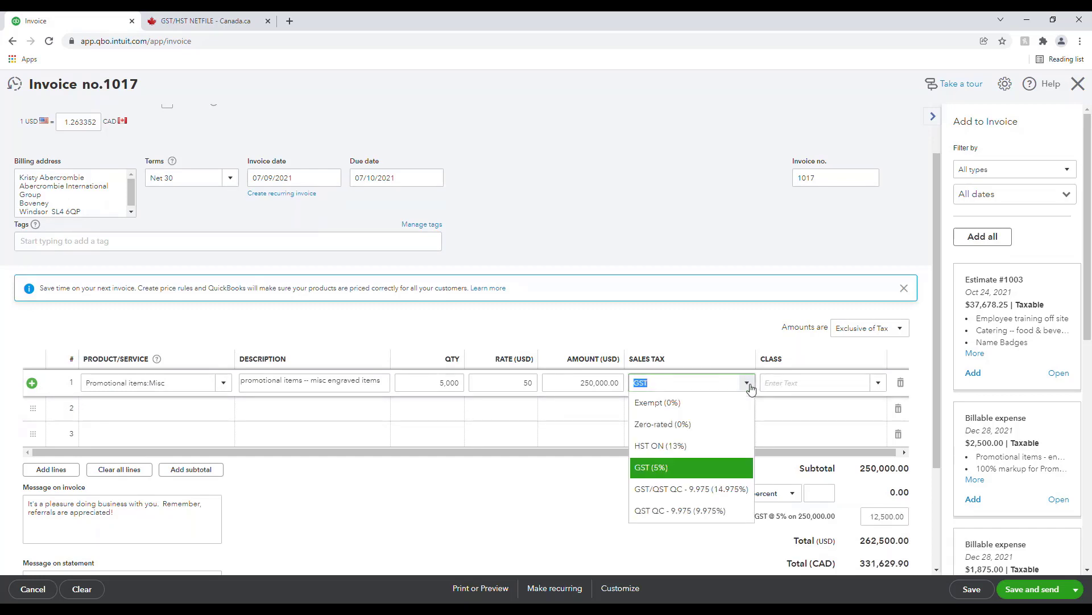
pyautogui.click(702, 446)
pyautogui.click(683, 517)
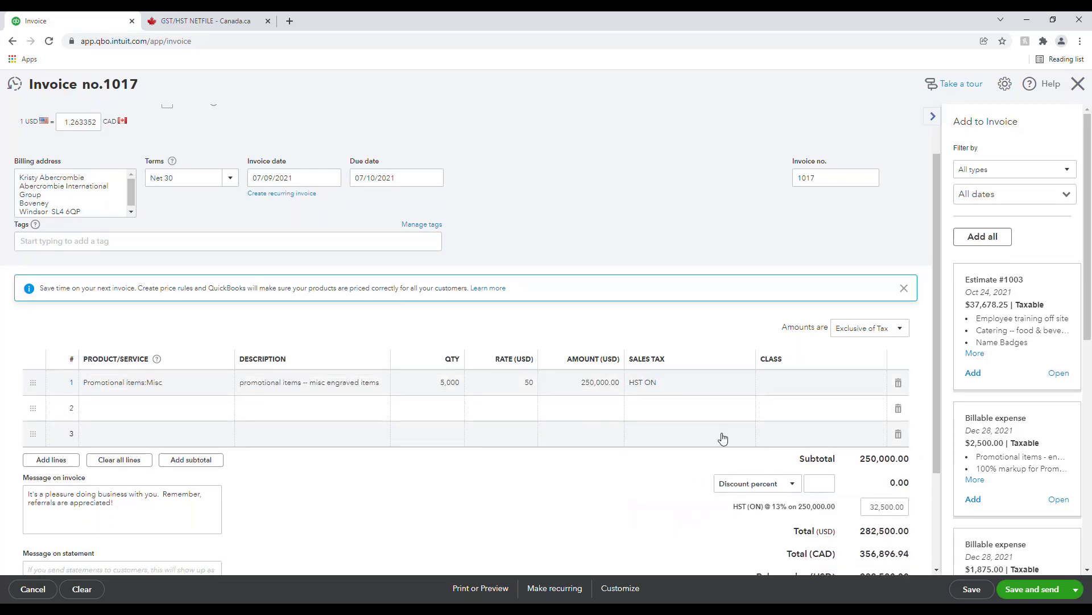
# - Change the invoice's customer to the individual CAD customer listed directly after Abercrombie International Group
pyautogui.scroll(1, 721, 438)
pyautogui.scroll(-3, 821, 483)
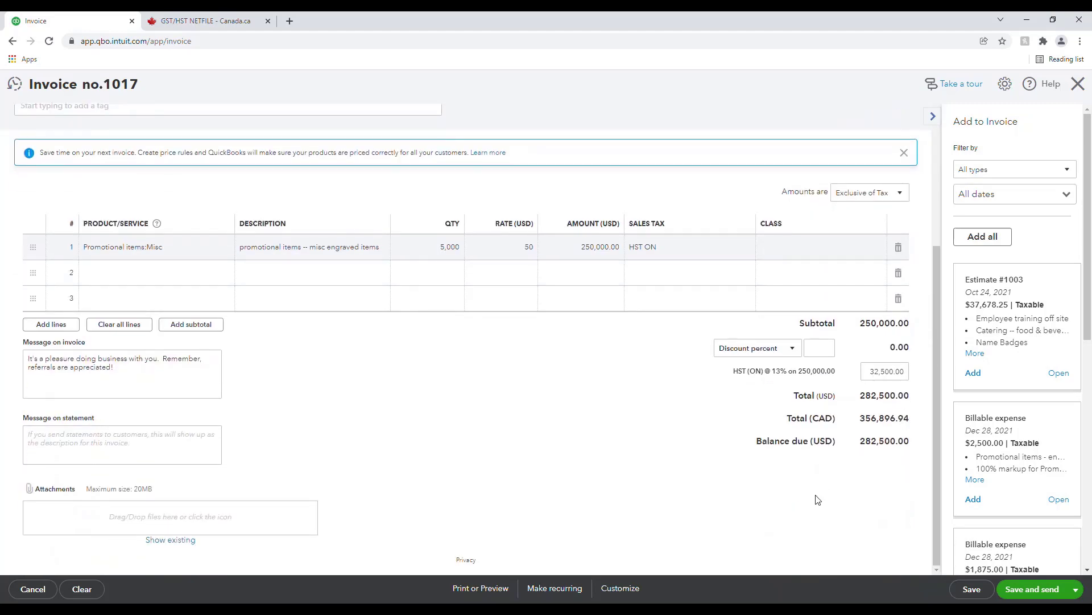
pyautogui.scroll(3, 614, 441)
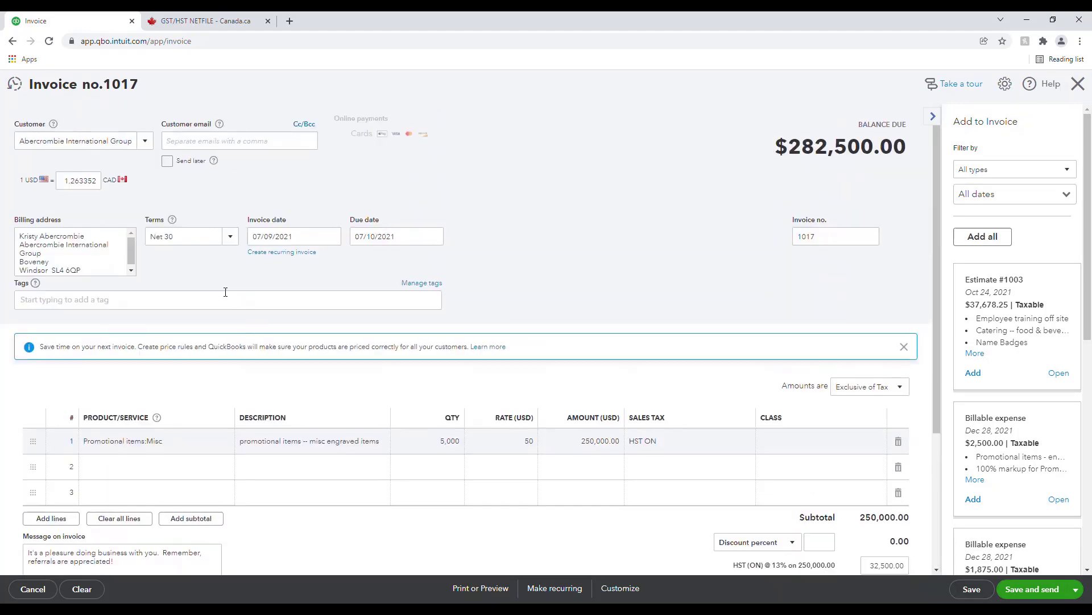
pyautogui.click(145, 141)
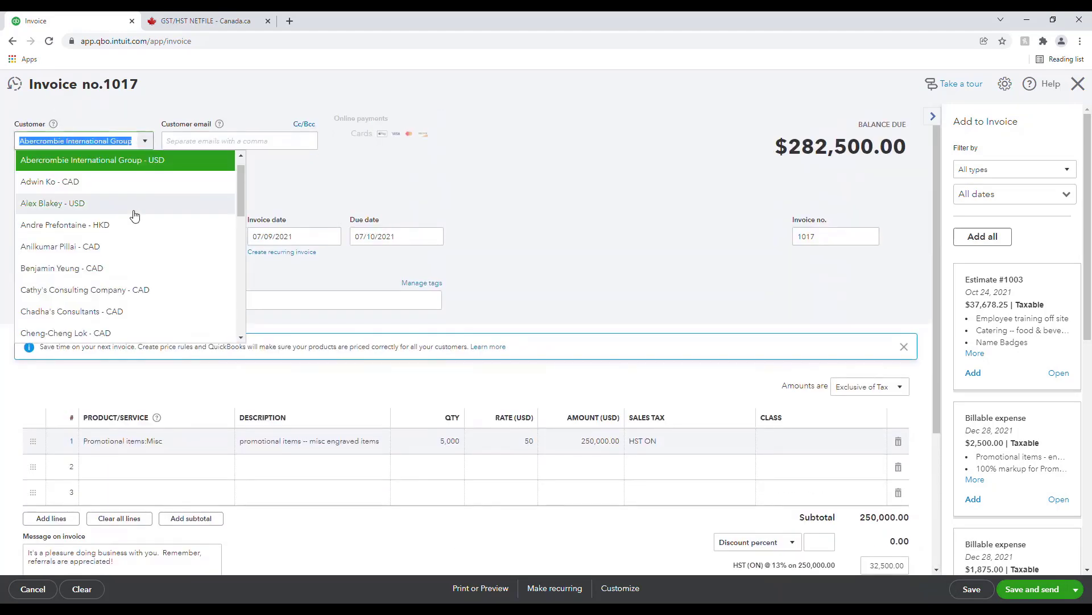
pyautogui.click(127, 181)
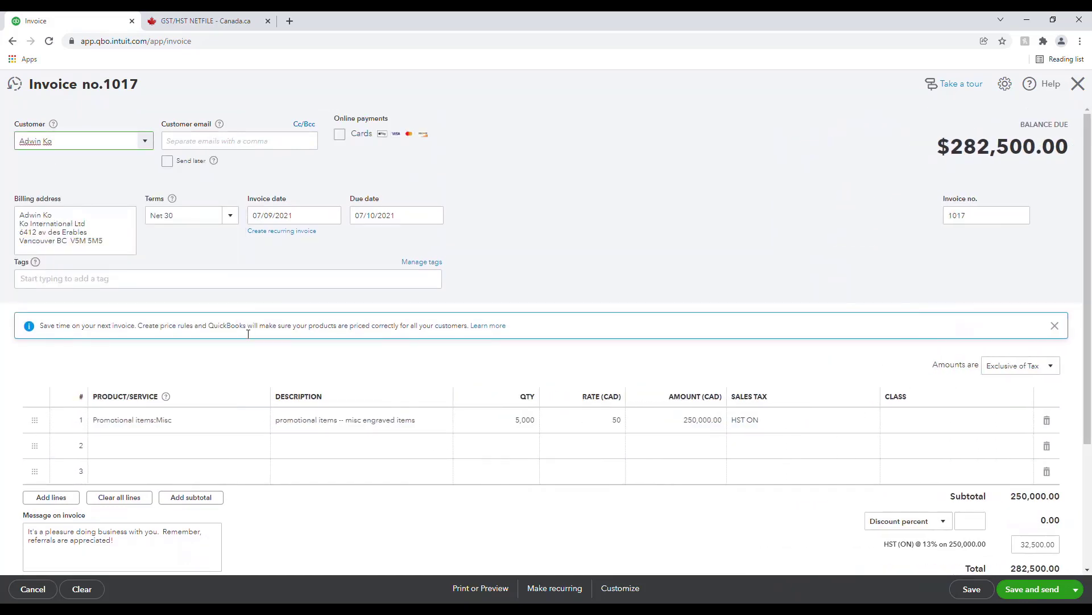
# - Save and close the invoice for the promotional items without sending it
pyautogui.scroll(-3, 402, 379)
pyautogui.scroll(-1, 402, 378)
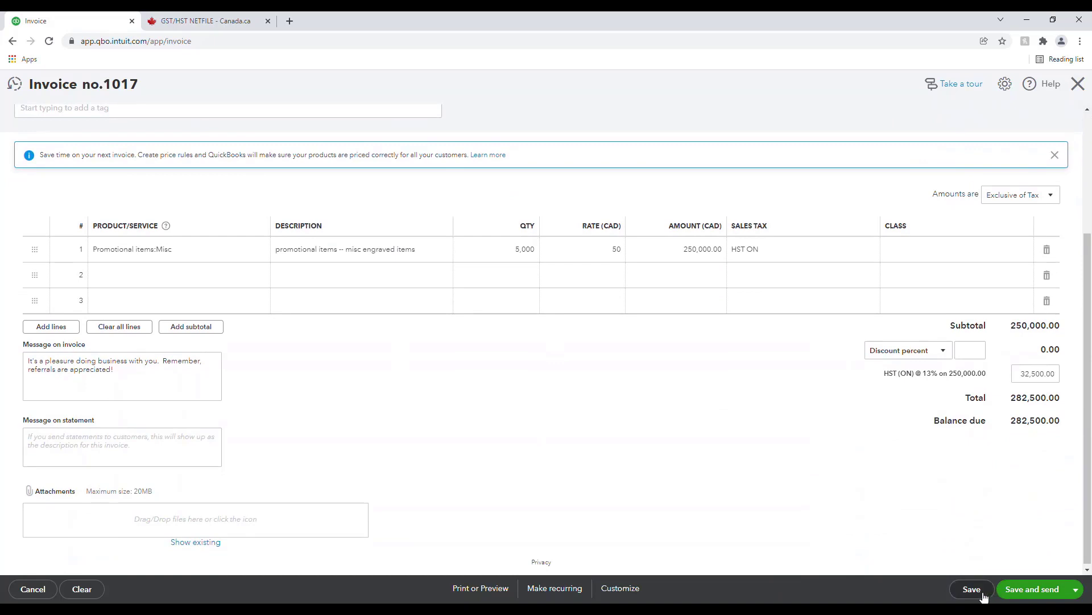
pyautogui.click(1074, 589)
pyautogui.click(1025, 553)
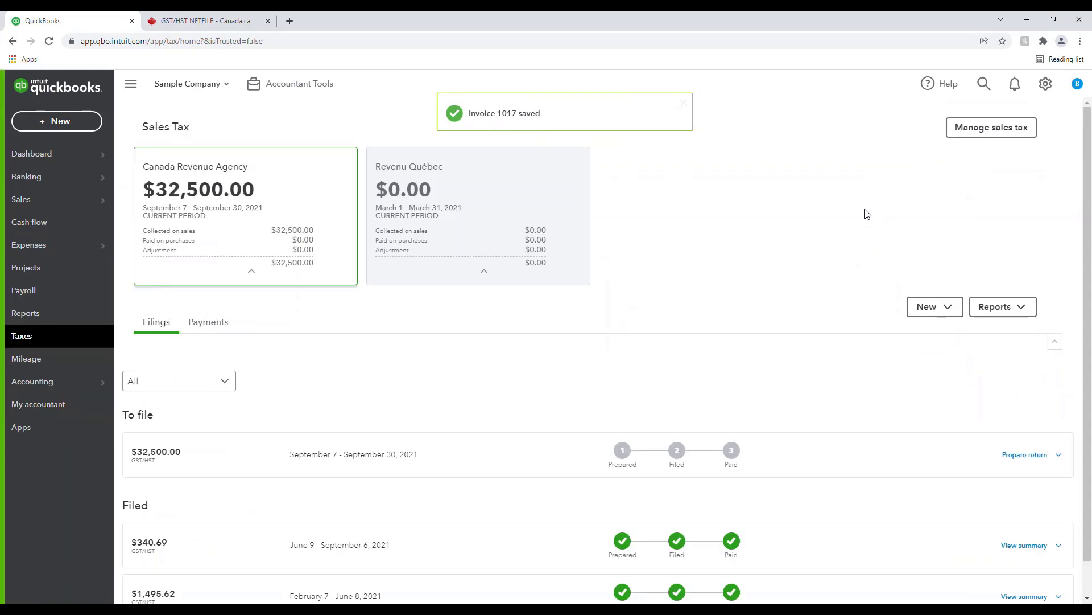
# - Reopen invoice 1017 and record its full payment of 282,500.00 to the Chequing account, dated 07/09/2021, then save and close the payment
pyautogui.click(985, 85)
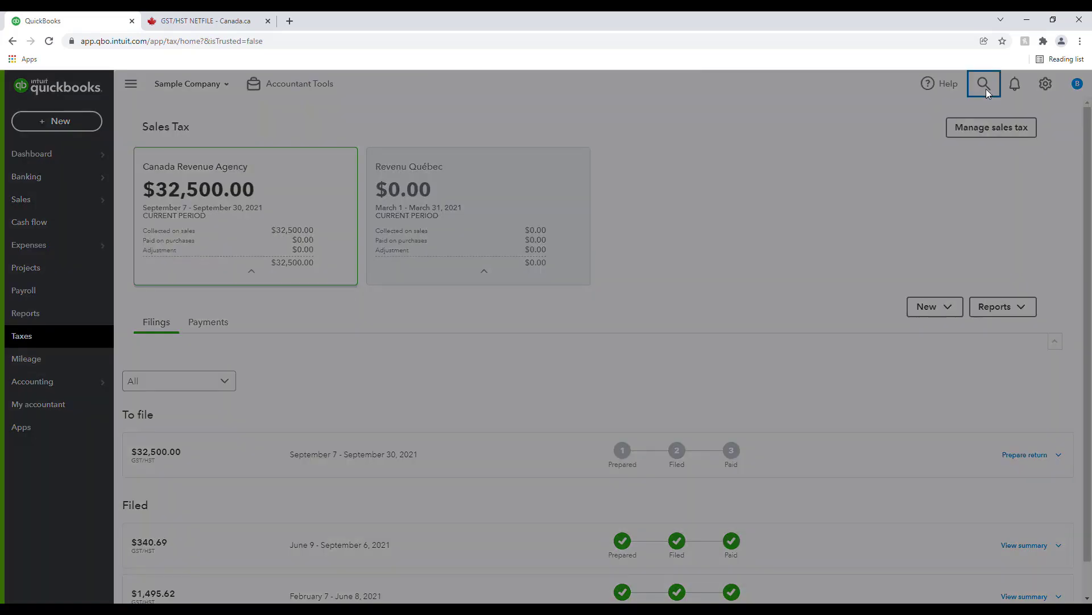
pyautogui.click(772, 185)
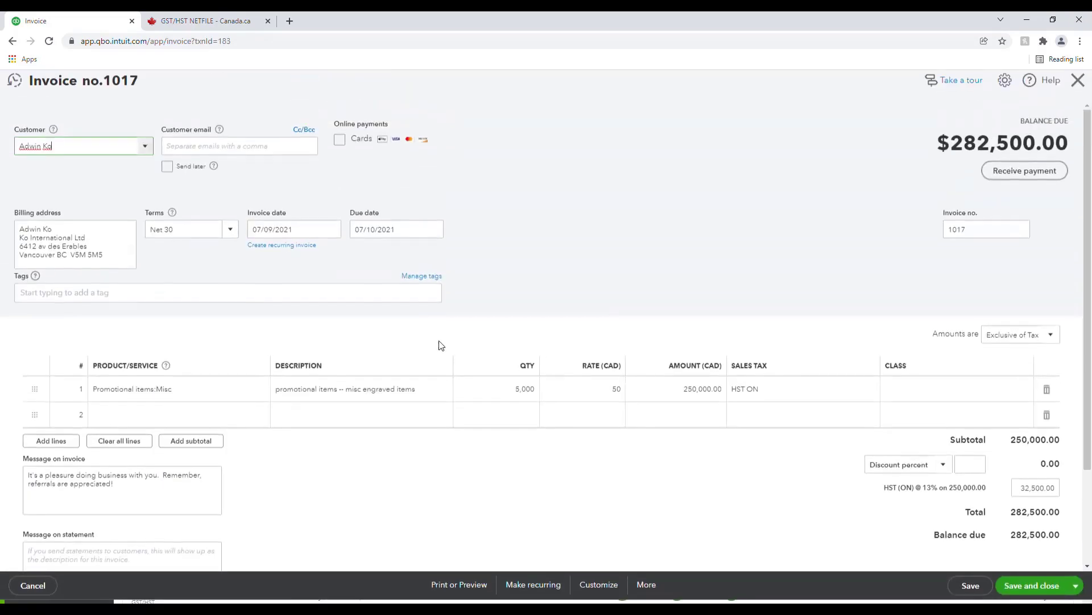
pyautogui.click(1002, 181)
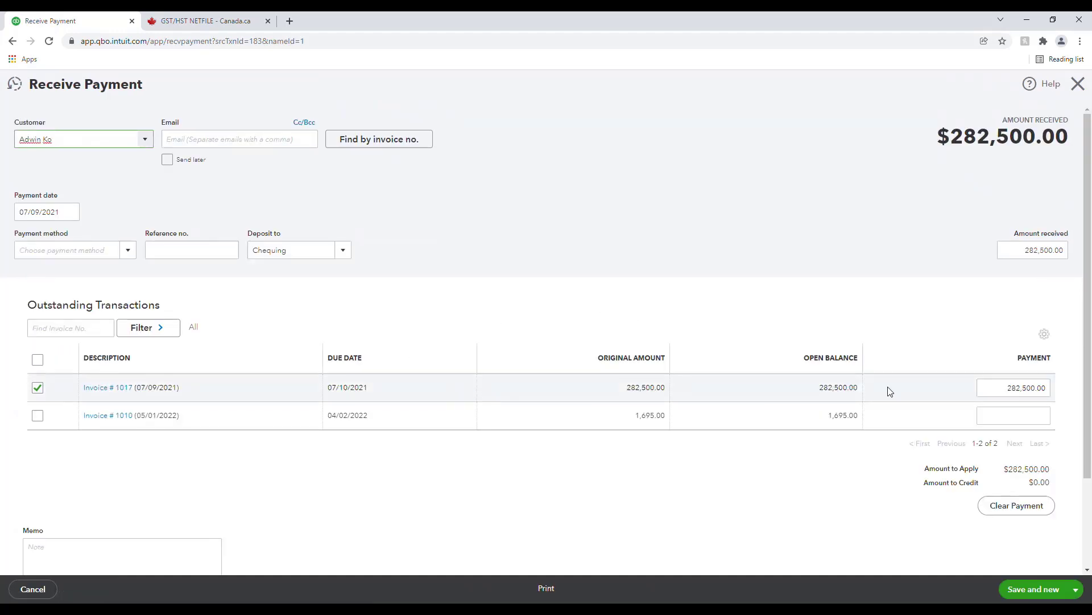
pyautogui.click(1076, 589)
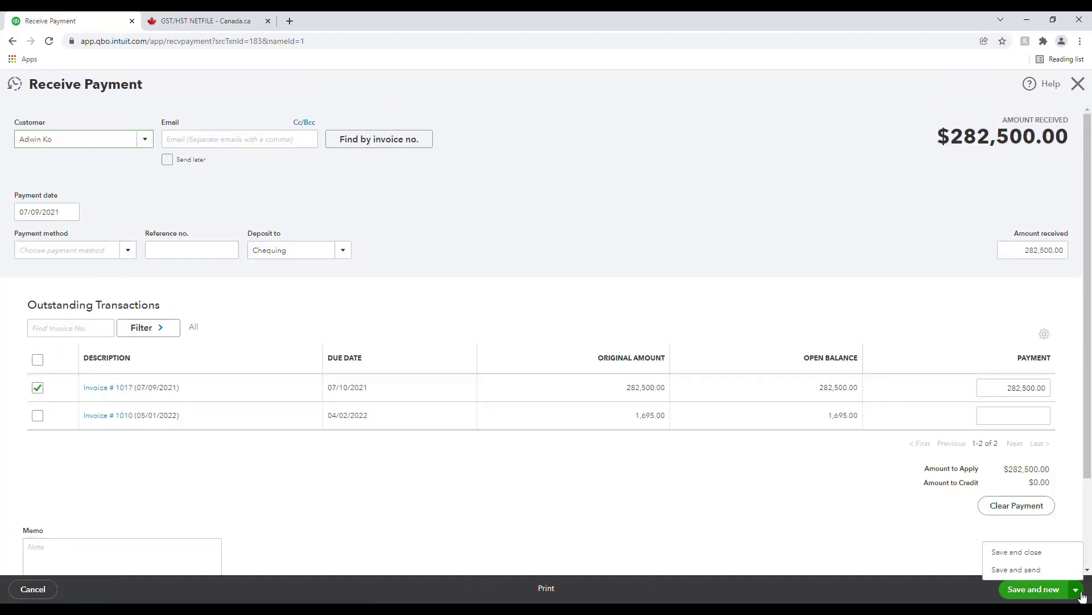
pyautogui.click(1017, 552)
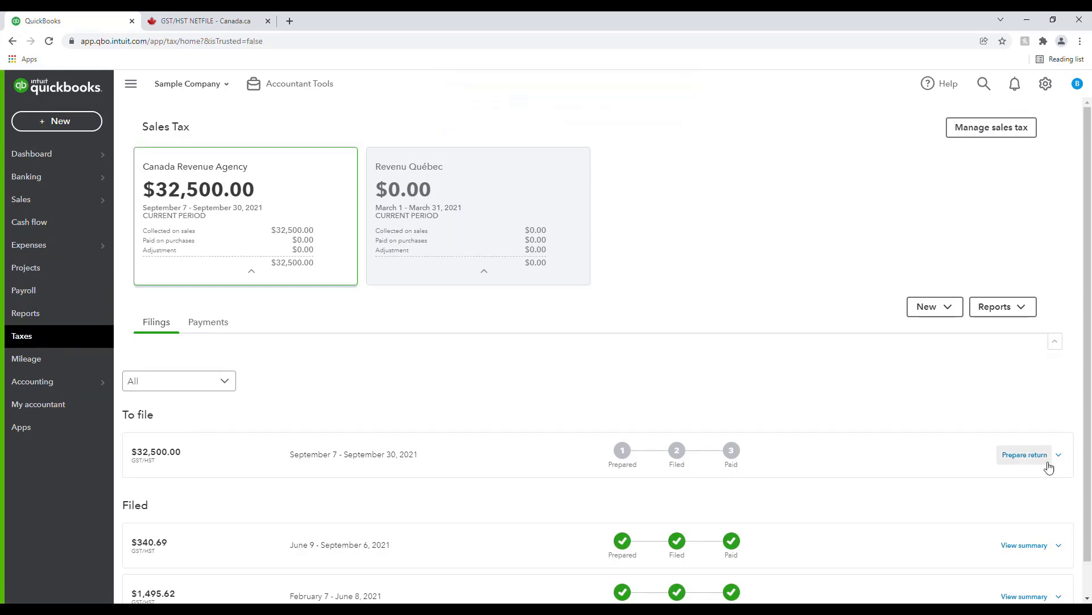
# - Review the prepared GST/HST return for September 7 - September 30, 2021, and close it
pyautogui.click(1025, 455)
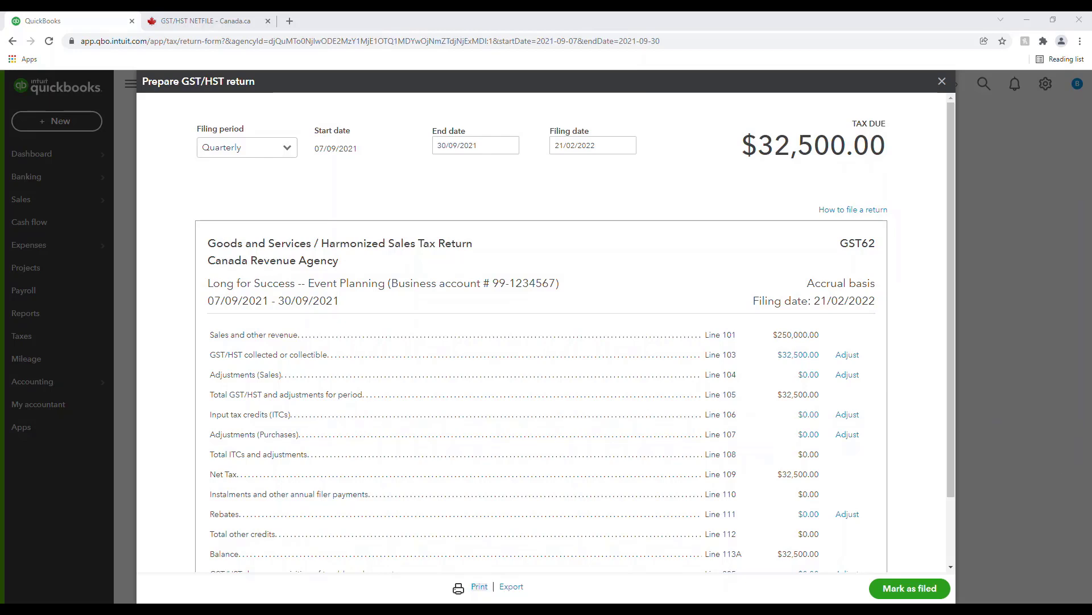
pyautogui.click(942, 82)
# - Create a new expense dated 08/09/2021 with the third supplier in the payee list as its payee
pyautogui.click(39, 245)
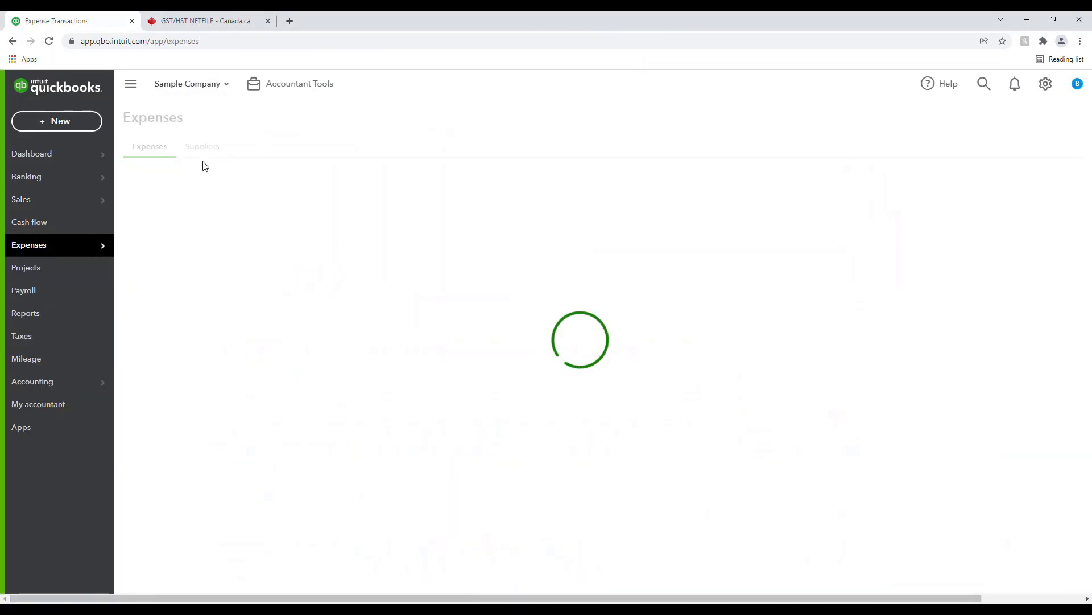
pyautogui.click(1004, 182)
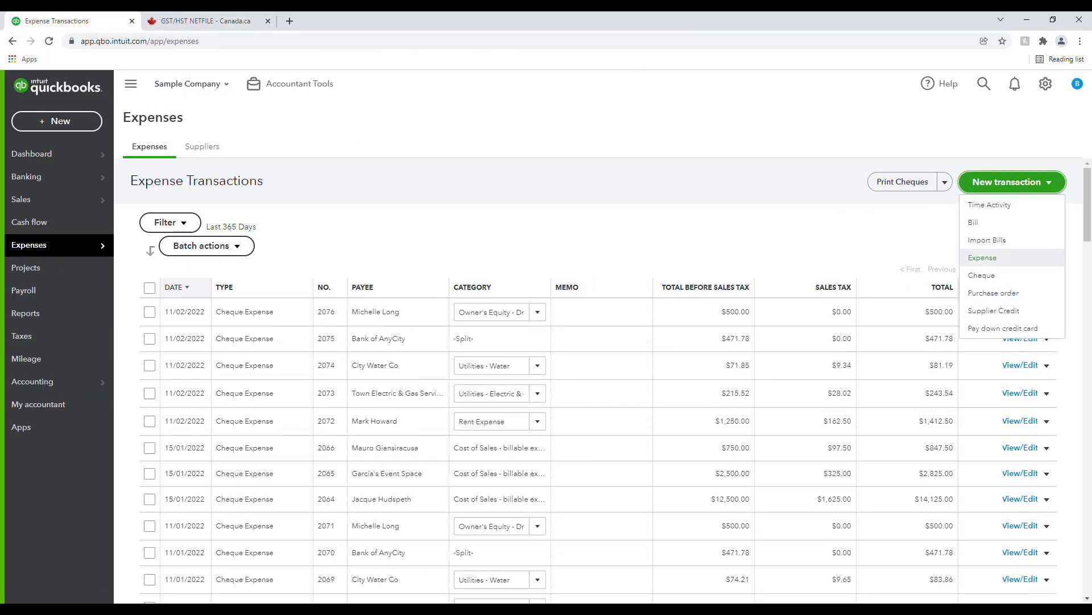
pyautogui.click(1031, 256)
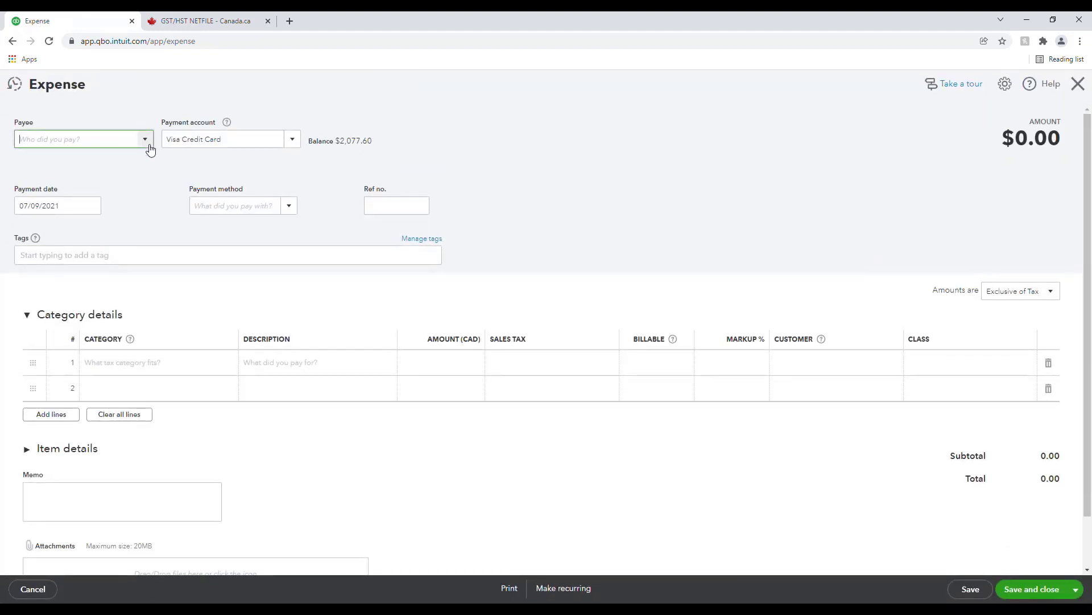
pyautogui.click(145, 139)
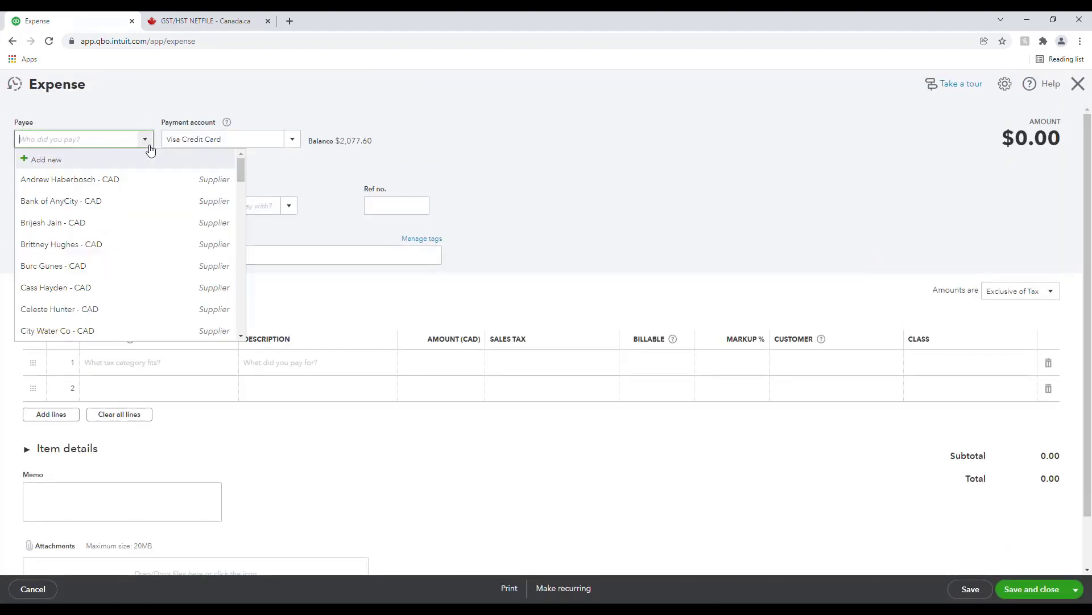
pyautogui.click(111, 223)
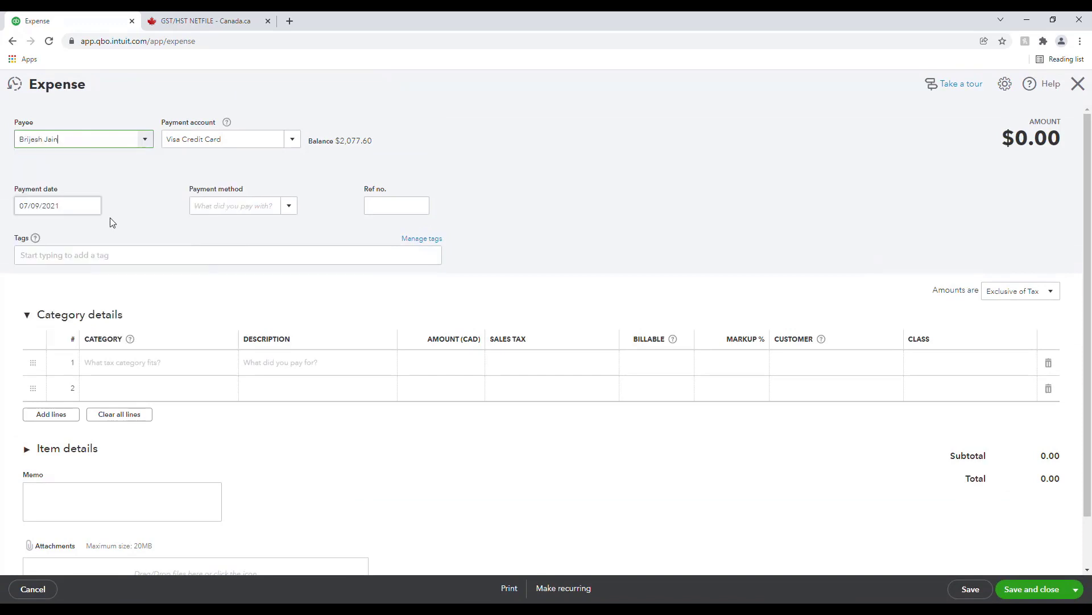
pyautogui.press('Tab')
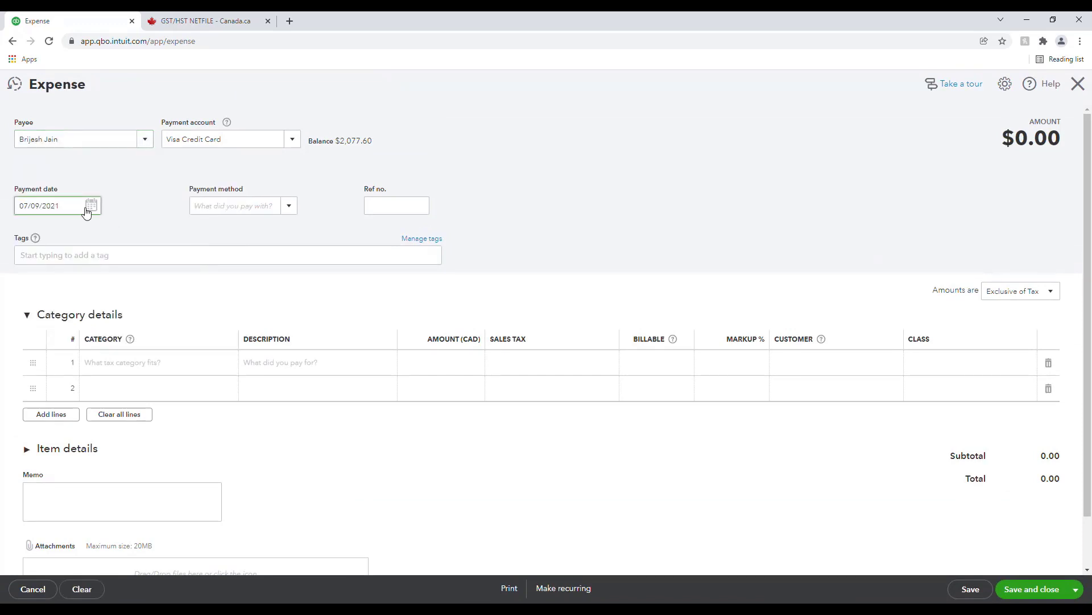
pyautogui.click(89, 207)
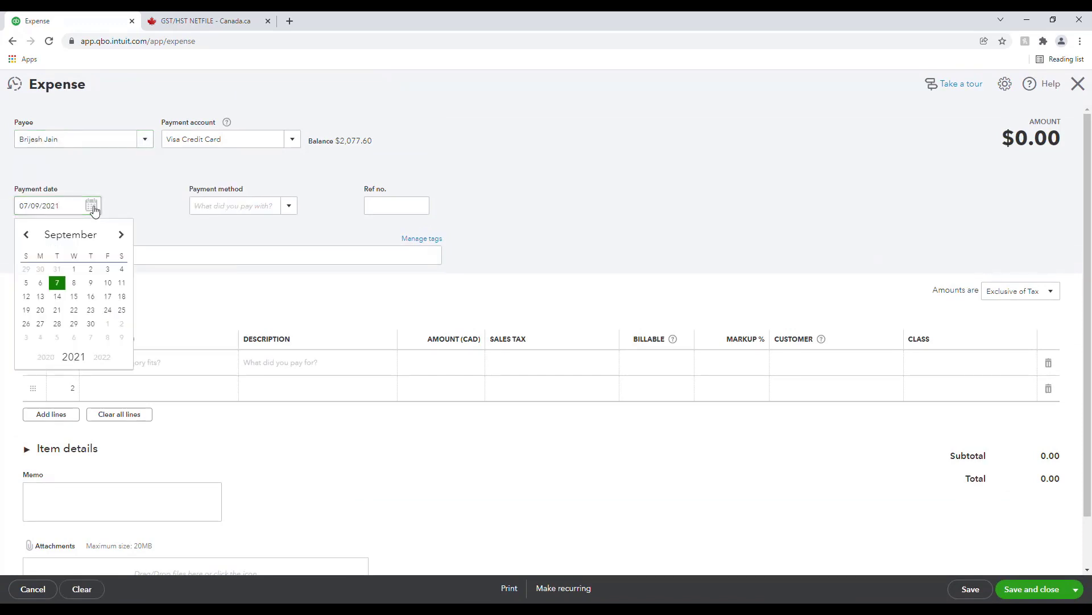
pyautogui.click(76, 287)
# - Fill in the first expense line with the Equipment rental category and an amount of 5,000.00 CAD
pyautogui.scroll(-1, 124, 239)
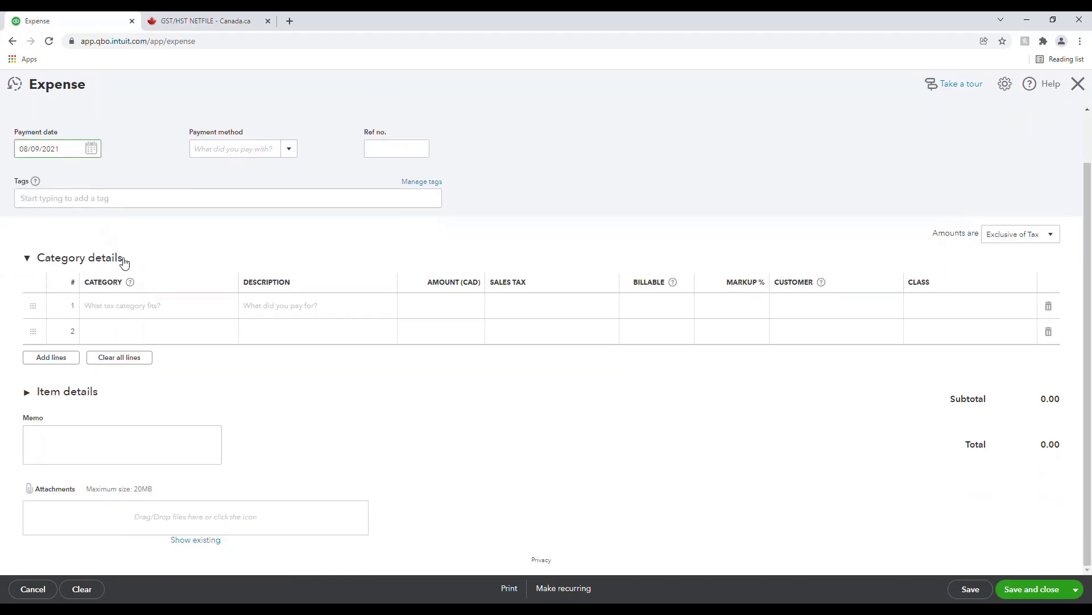
pyautogui.click(122, 299)
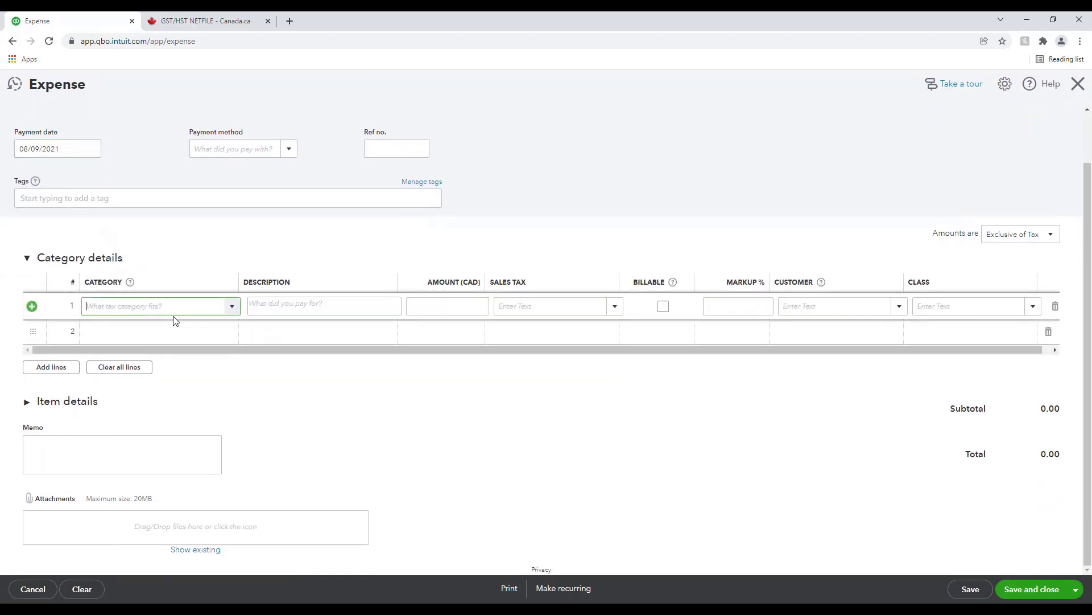
pyautogui.click(234, 310)
pyautogui.scroll(-1, 191, 387)
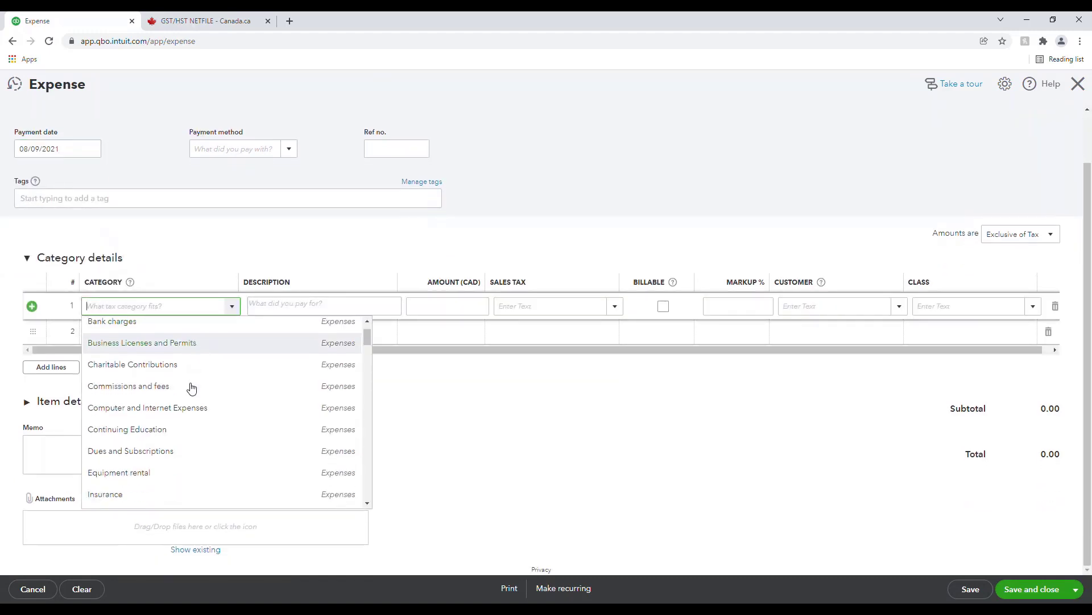
pyautogui.scroll(-1, 190, 398)
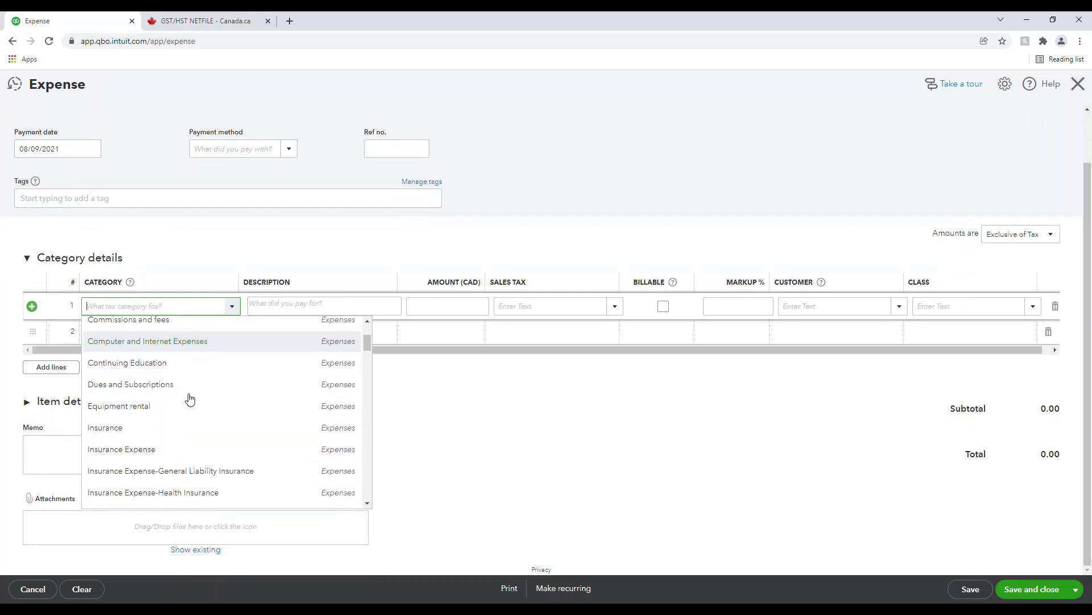
pyautogui.click(137, 412)
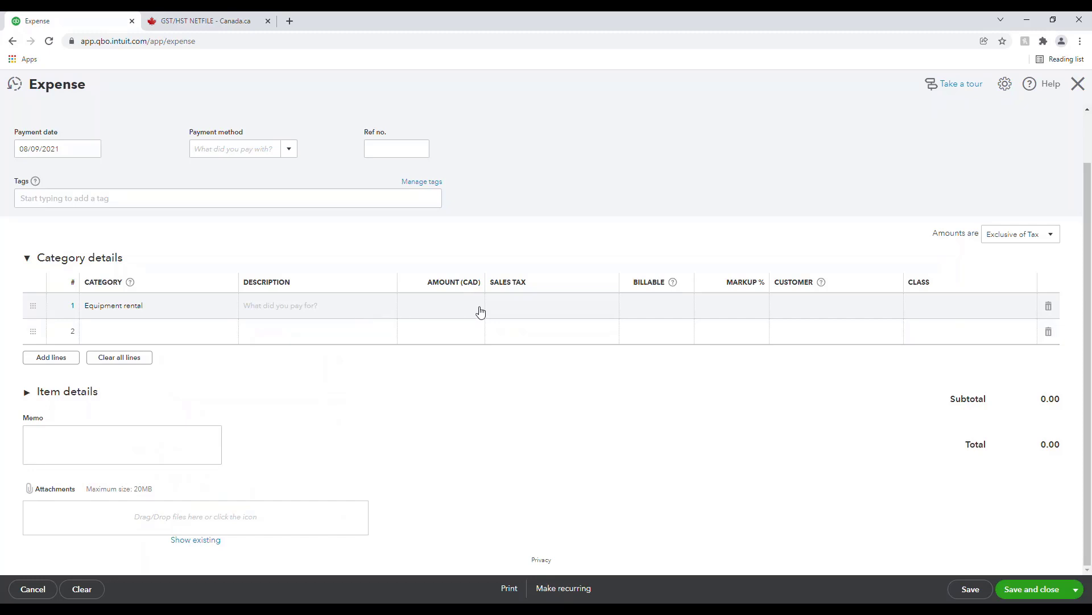
pyautogui.click(465, 302)
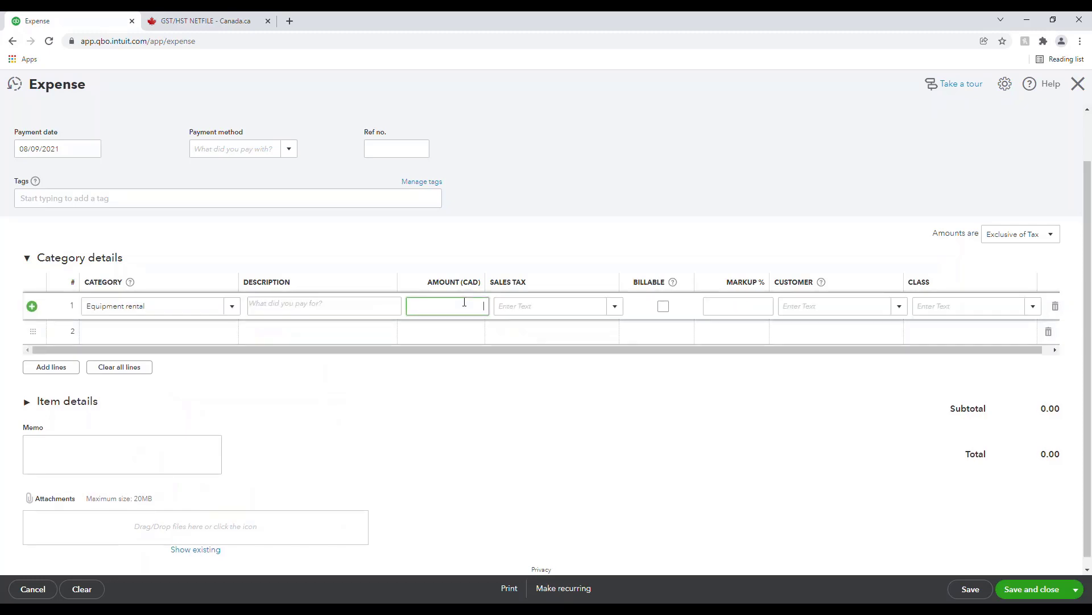
pyautogui.click(514, 414)
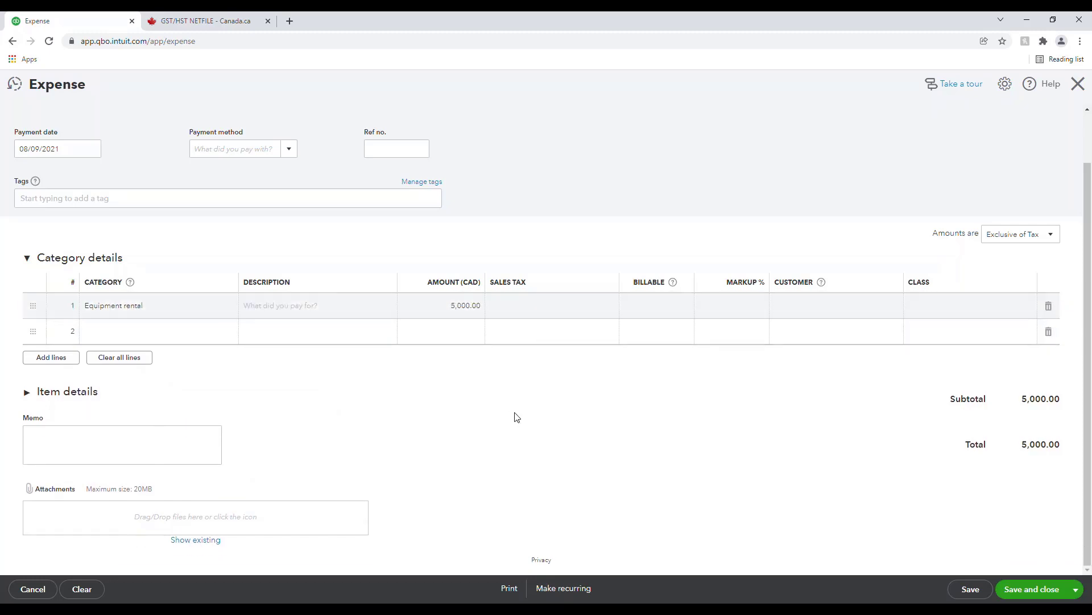
# - Apply the HST ON (13%) sales tax to the Equipment rental line and save and close the expense
pyautogui.click(615, 307)
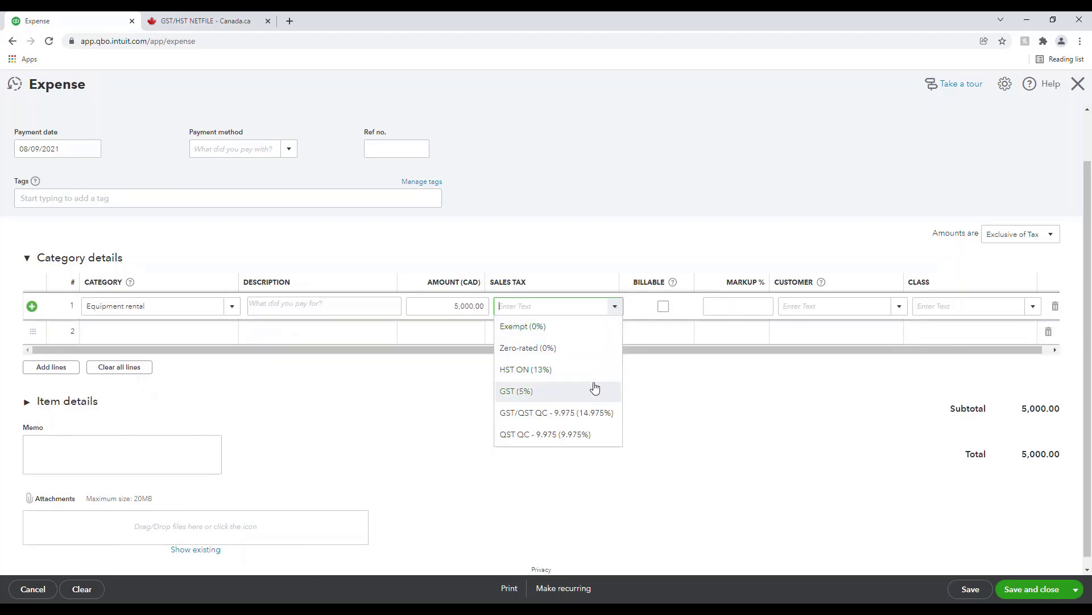
pyautogui.click(592, 369)
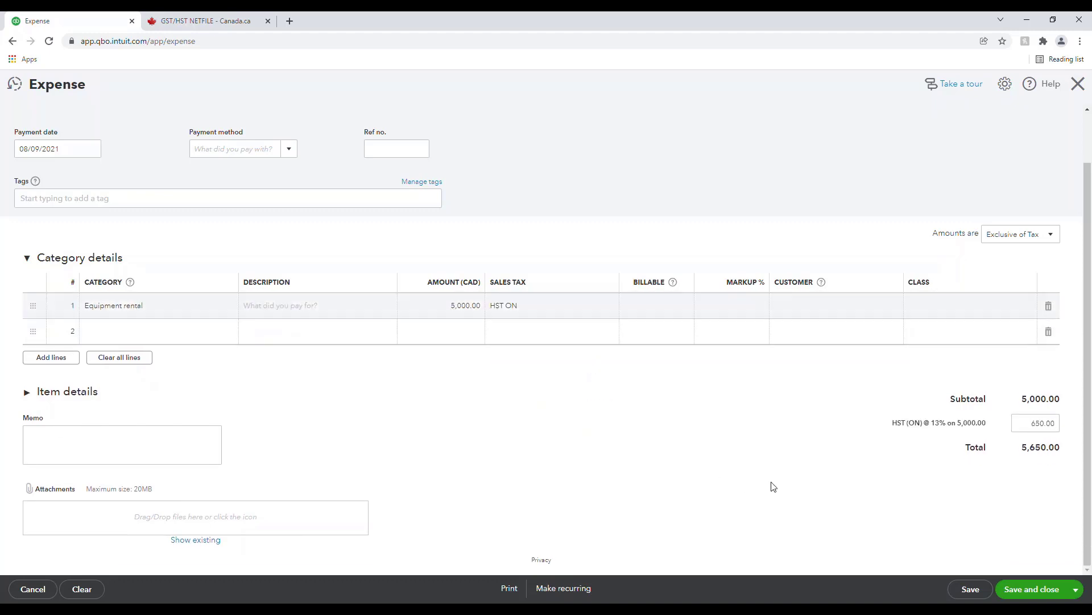
pyautogui.click(1072, 594)
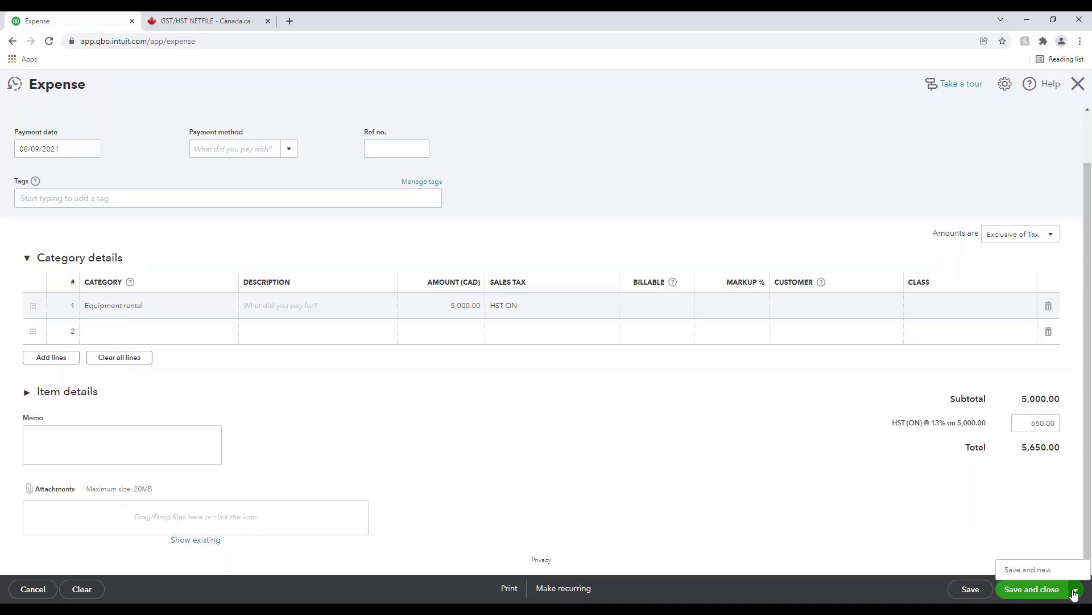
pyautogui.click(973, 595)
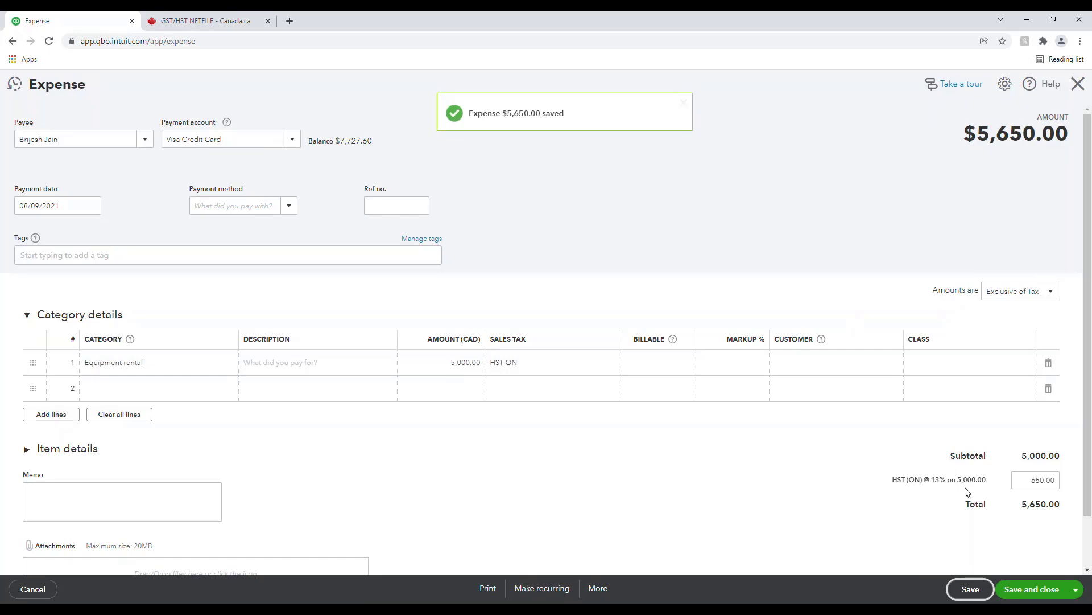
pyautogui.click(1027, 589)
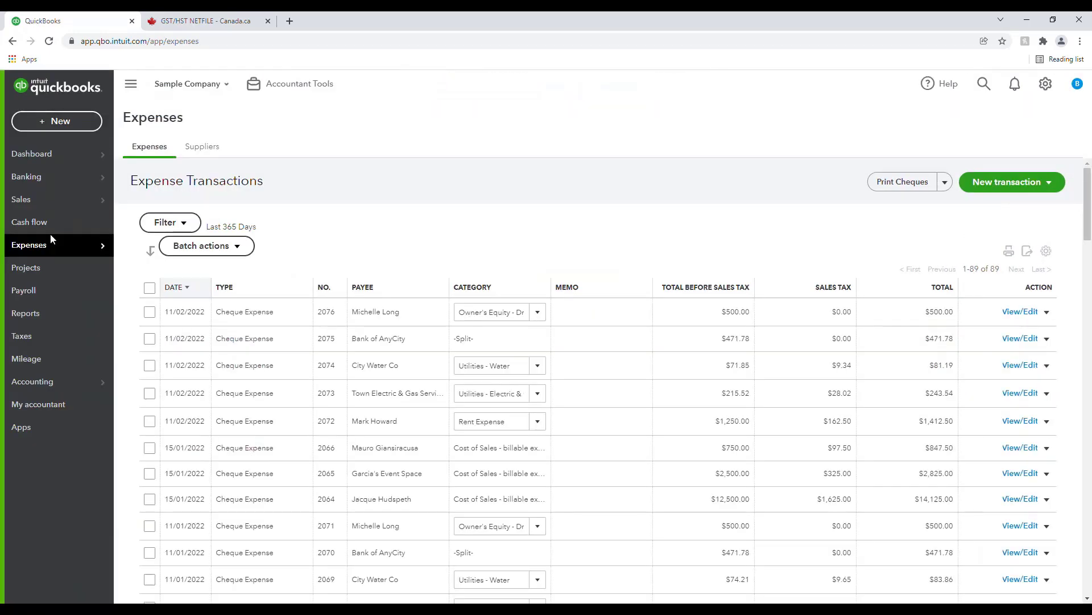
# - Prepare the September 7 - September 30, 2021 GST/HST return and view the detail behind its input tax credits on Line 106
pyautogui.click(27, 341)
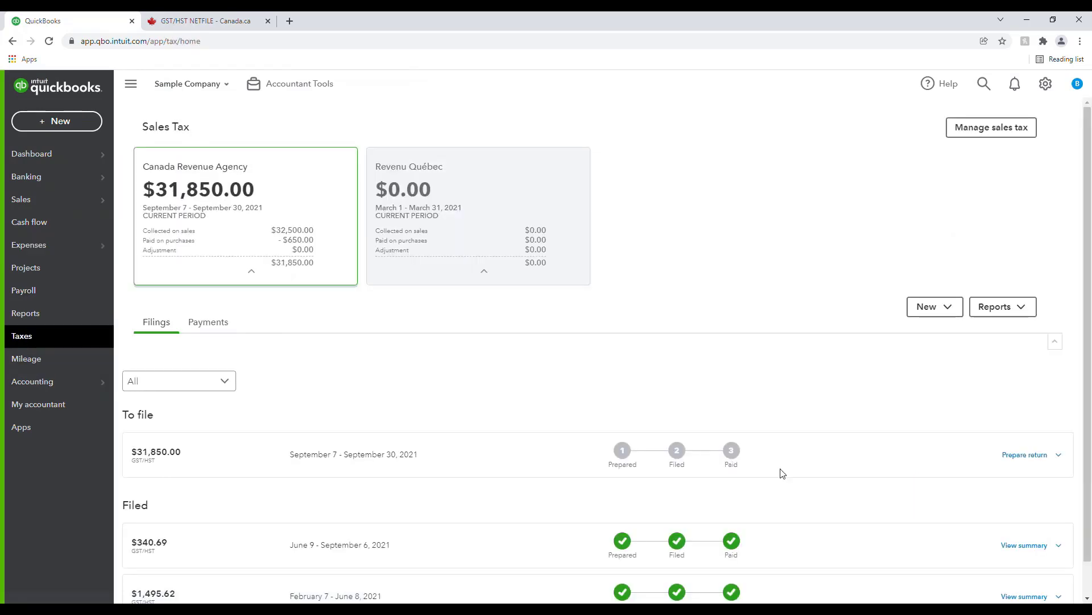
pyautogui.click(1022, 455)
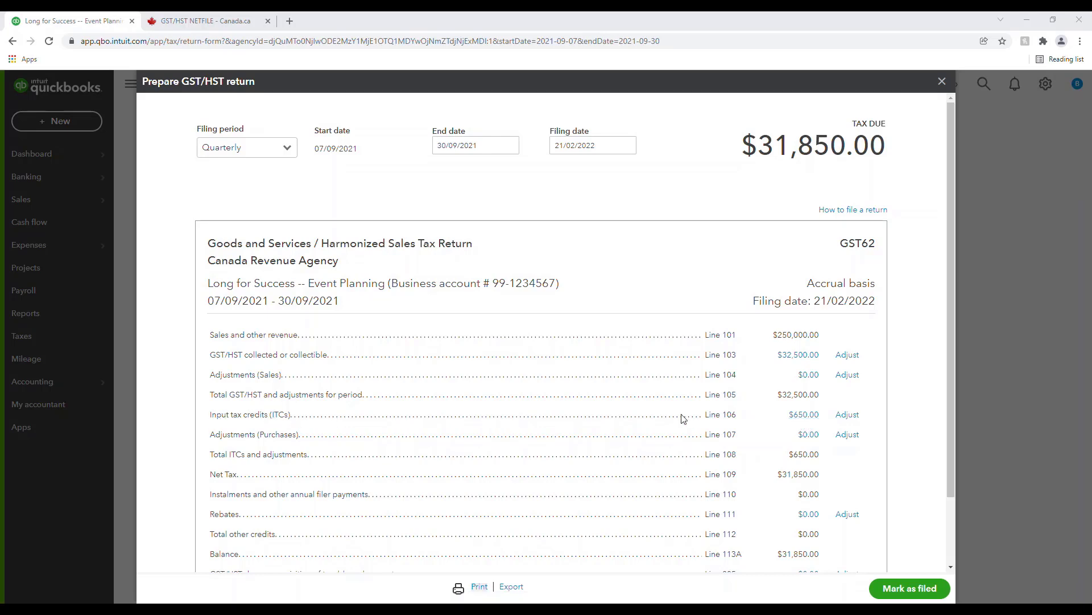
pyautogui.click(805, 419)
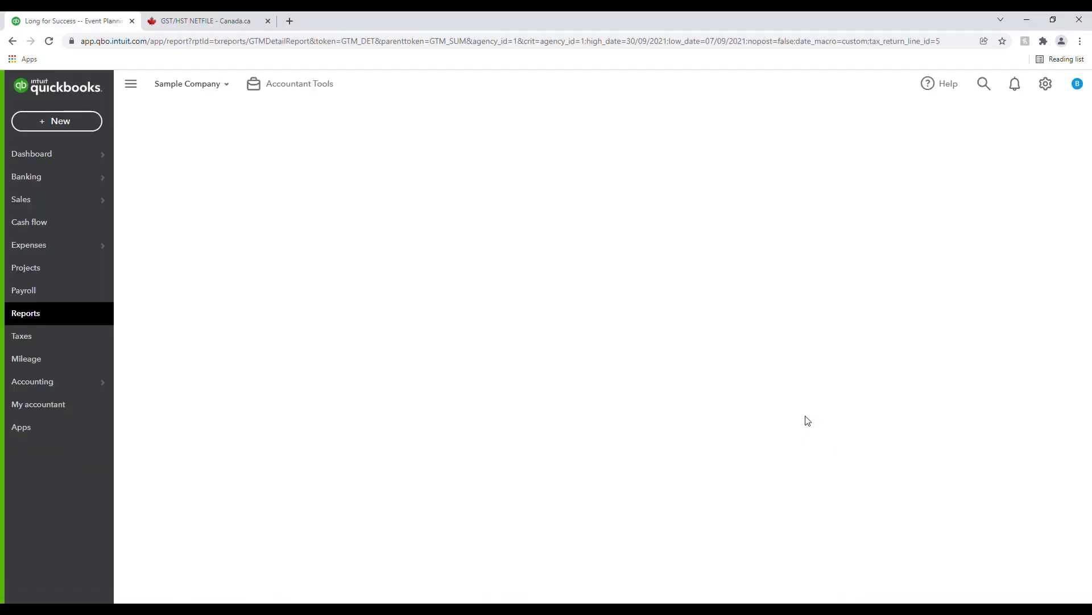
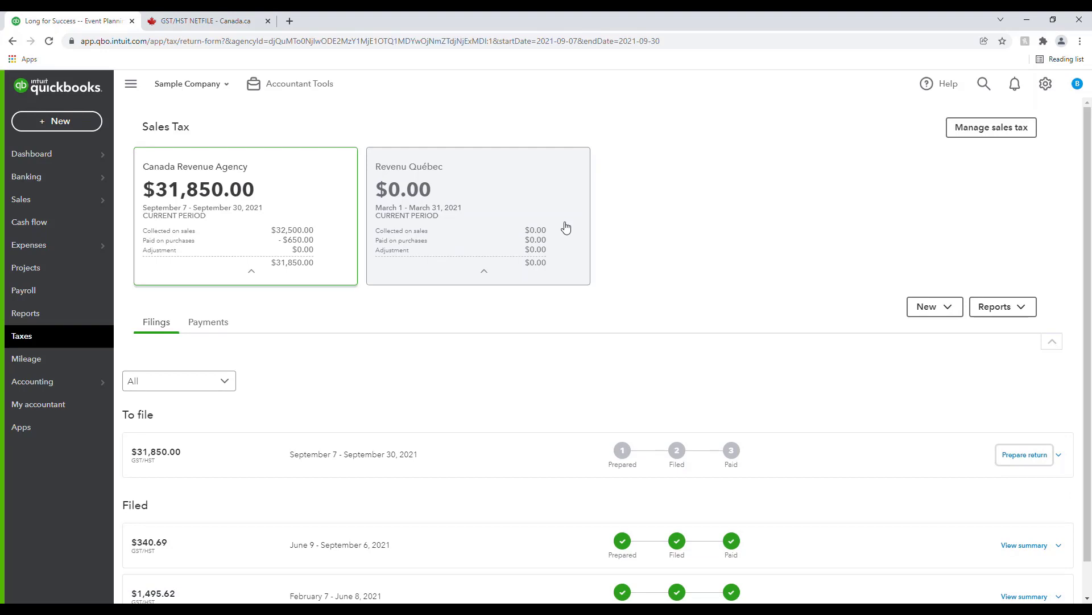
# - Open the September 7 - September 30, 2021 GST/HST return for preparation, and switch to the CRA GST/HST NETFILE page to review its topics
pyautogui.click(1002, 455)
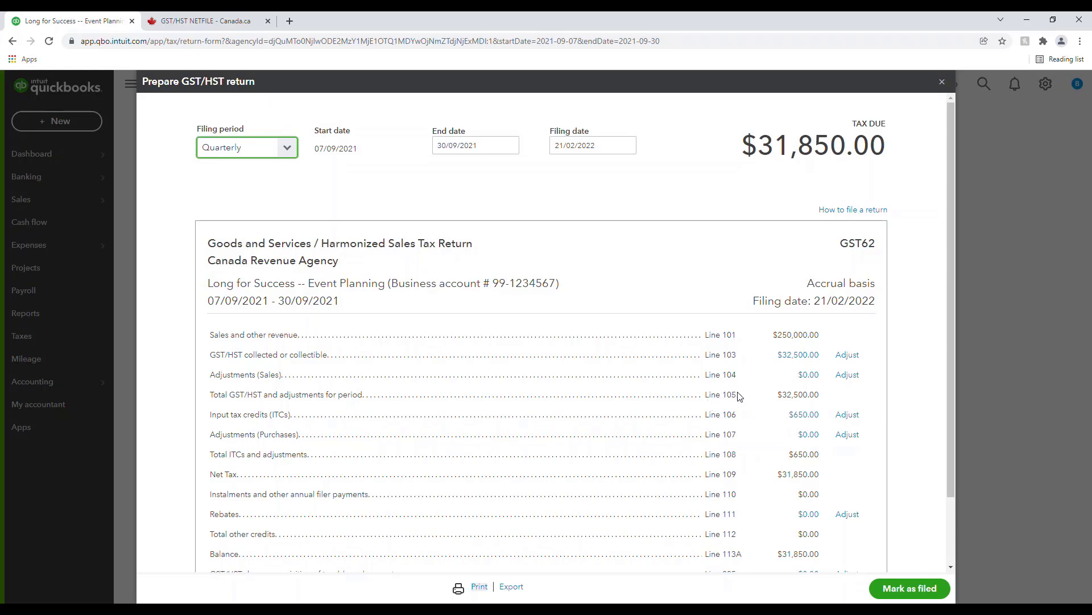
pyautogui.click(173, 24)
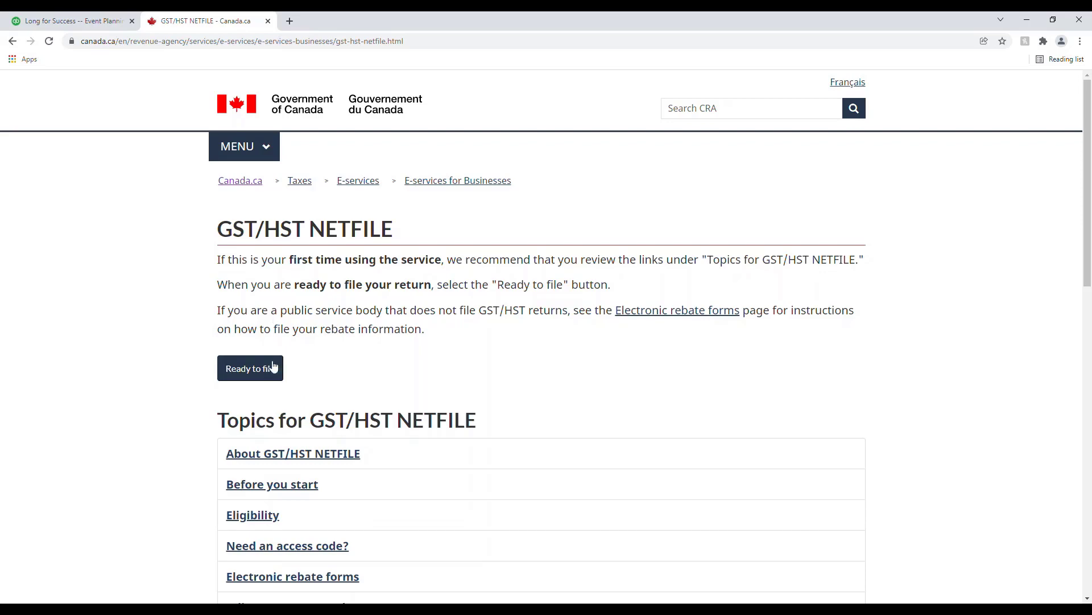
pyautogui.scroll(-4, 649, 361)
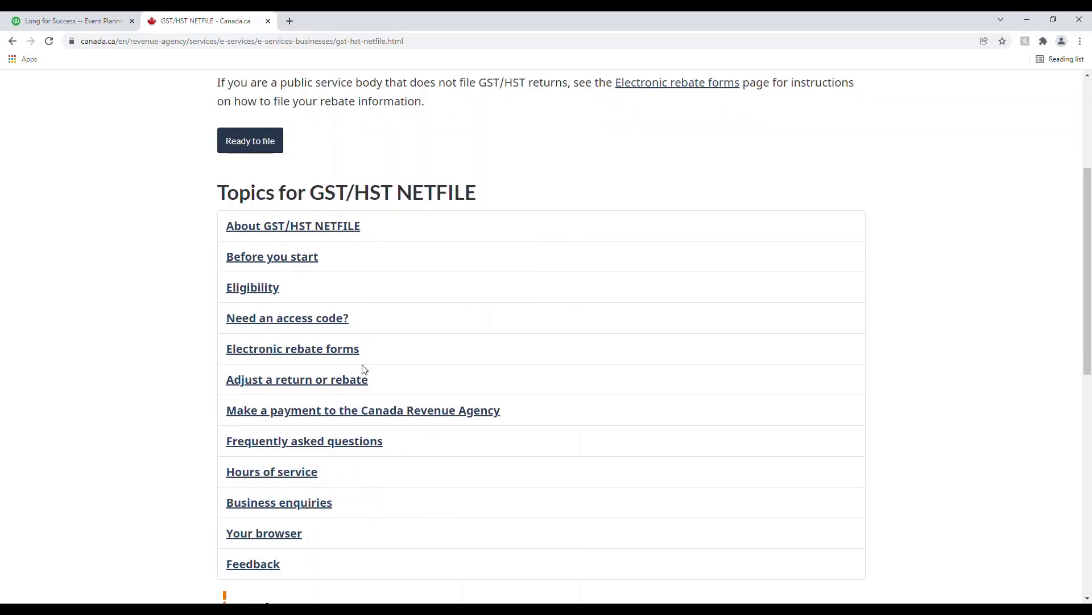
pyautogui.scroll(-2, 359, 415)
pyautogui.scroll(1, 345, 430)
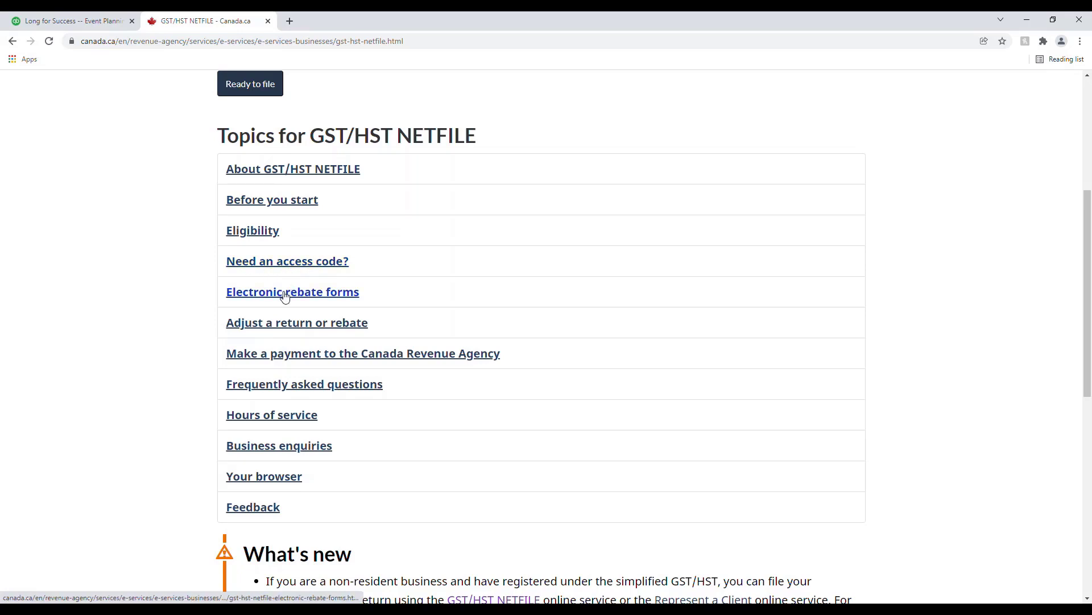
pyautogui.scroll(2, 342, 280)
pyautogui.scroll(2, 314, 383)
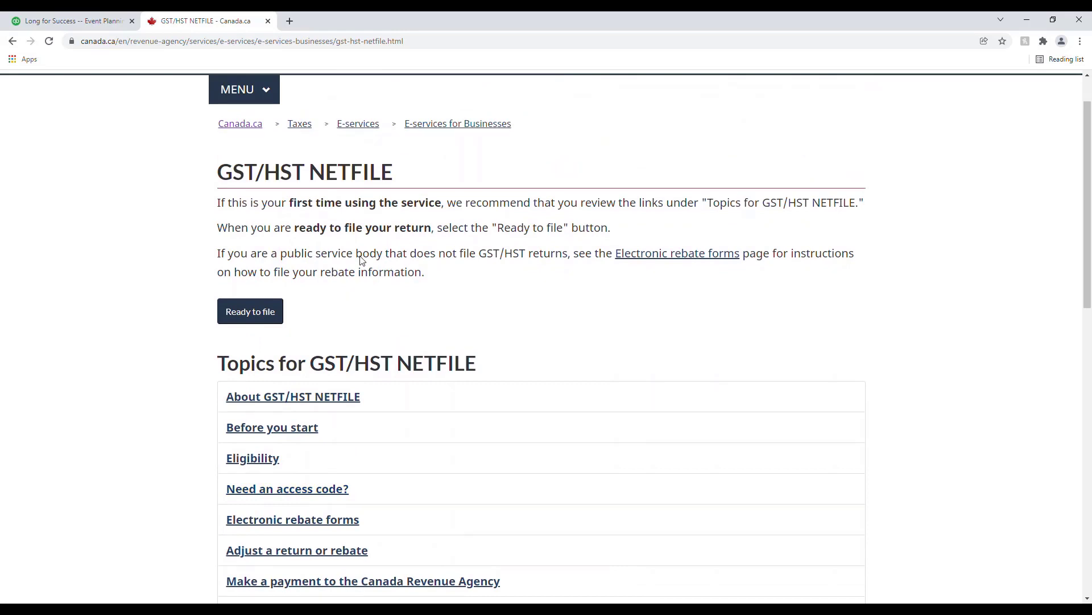
# - Proceed through the Ready to file checklist to the NETFILE form and examine its required fields, rebate applications and schedules
pyautogui.click(252, 313)
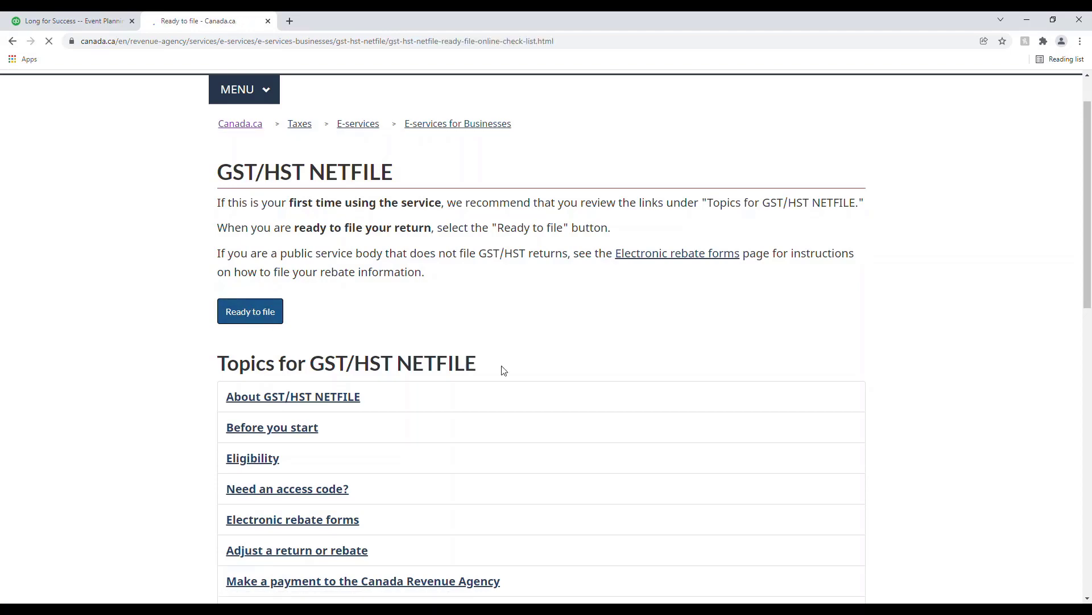
pyautogui.scroll(-3, 681, 244)
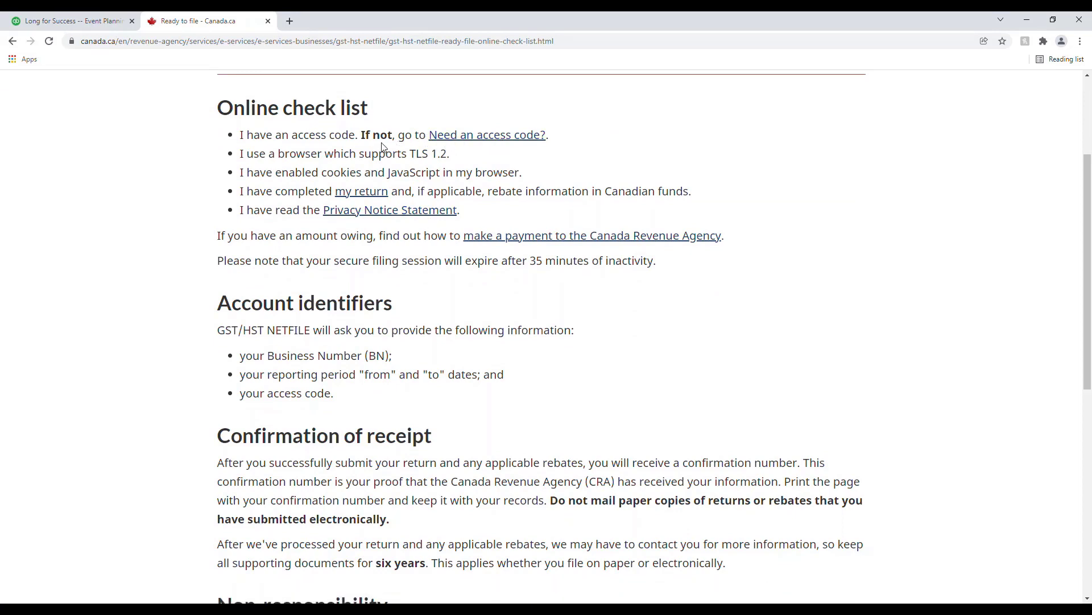
pyautogui.scroll(-1, 333, 148)
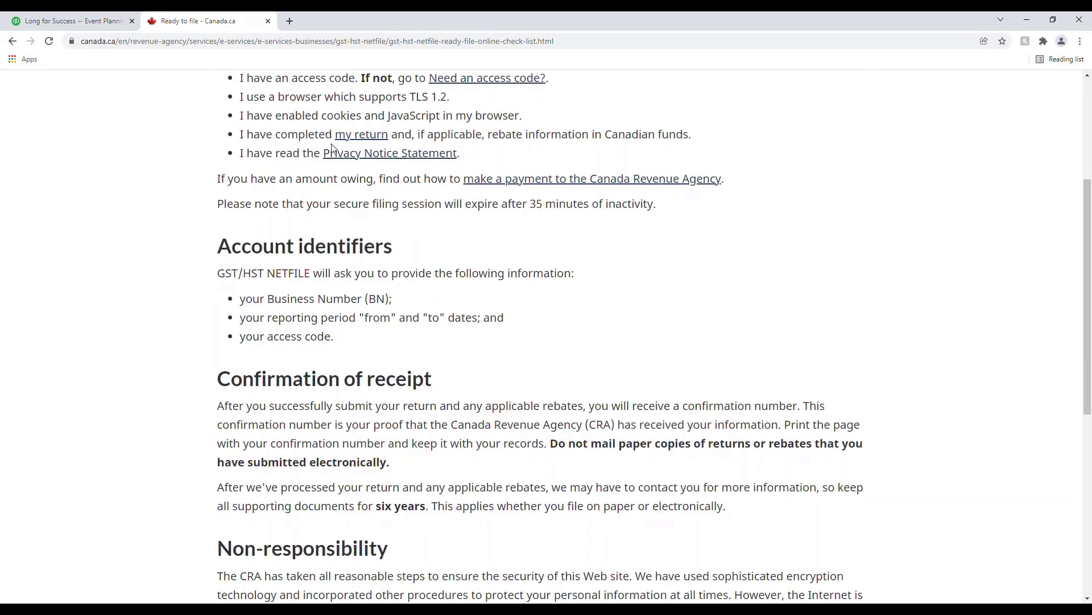
pyautogui.scroll(-5, 333, 149)
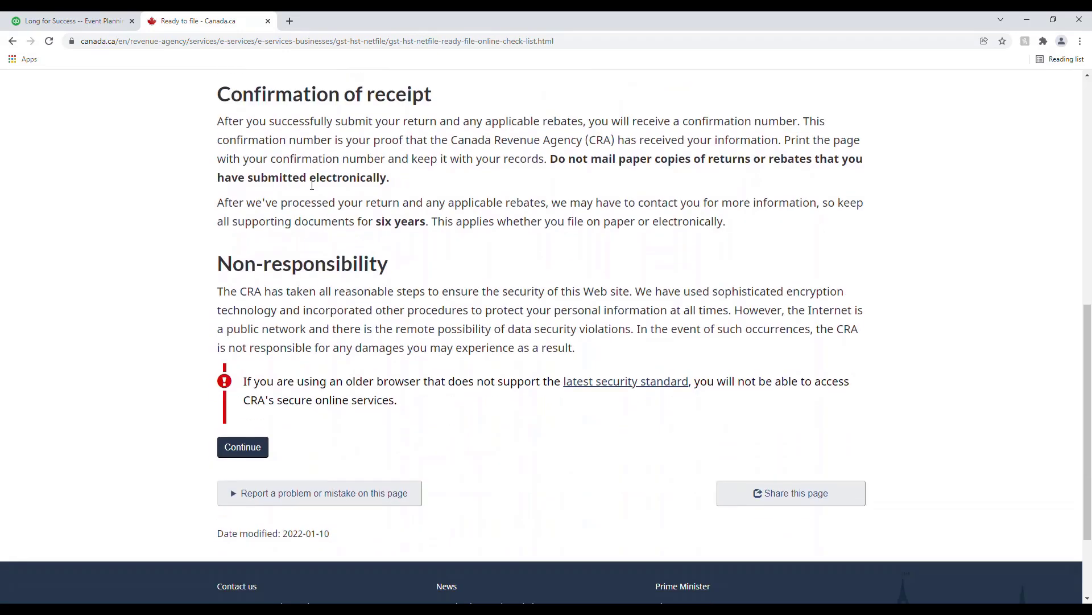
pyautogui.click(244, 448)
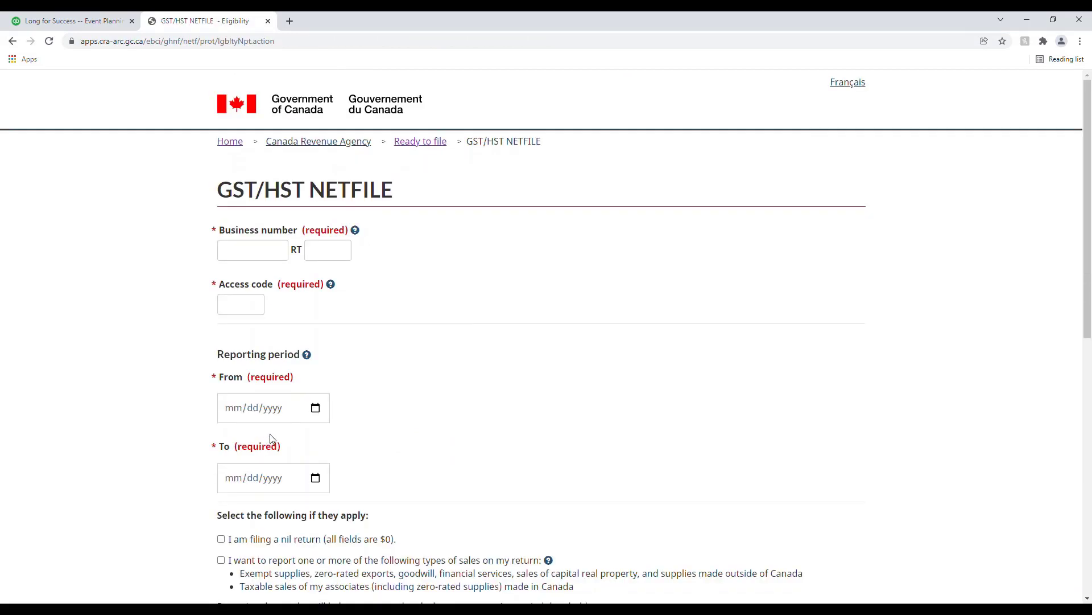
pyautogui.scroll(-1, 455, 224)
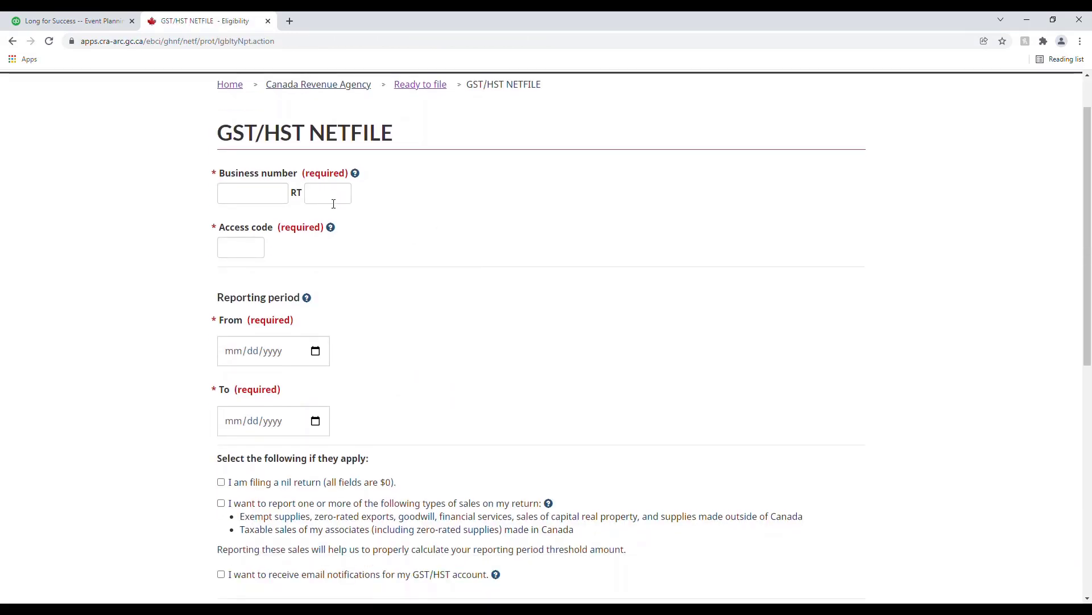
pyautogui.scroll(-2, 273, 250)
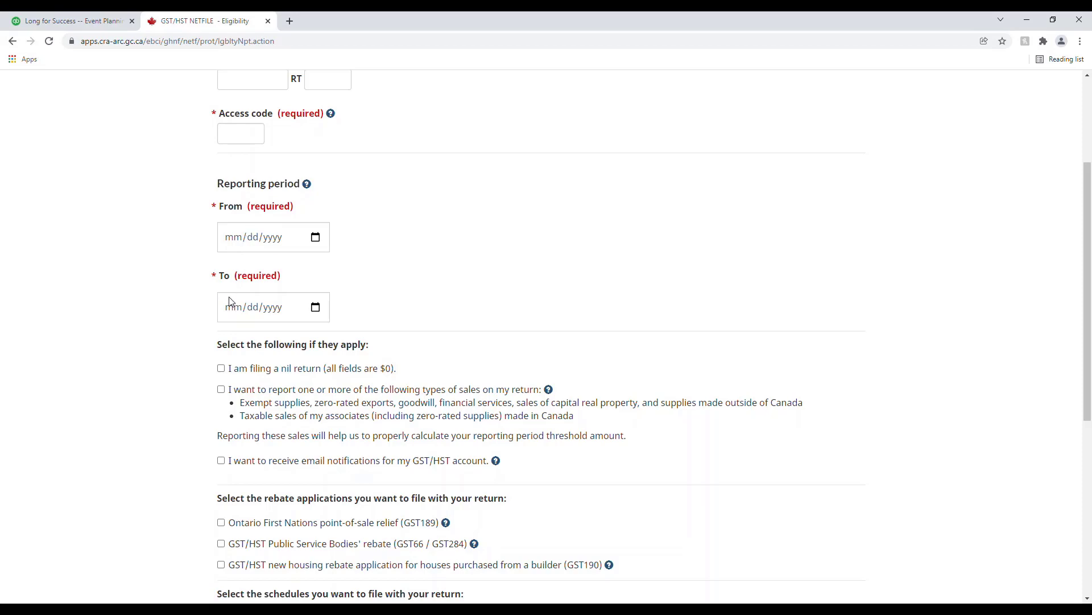
pyautogui.scroll(-3, 230, 302)
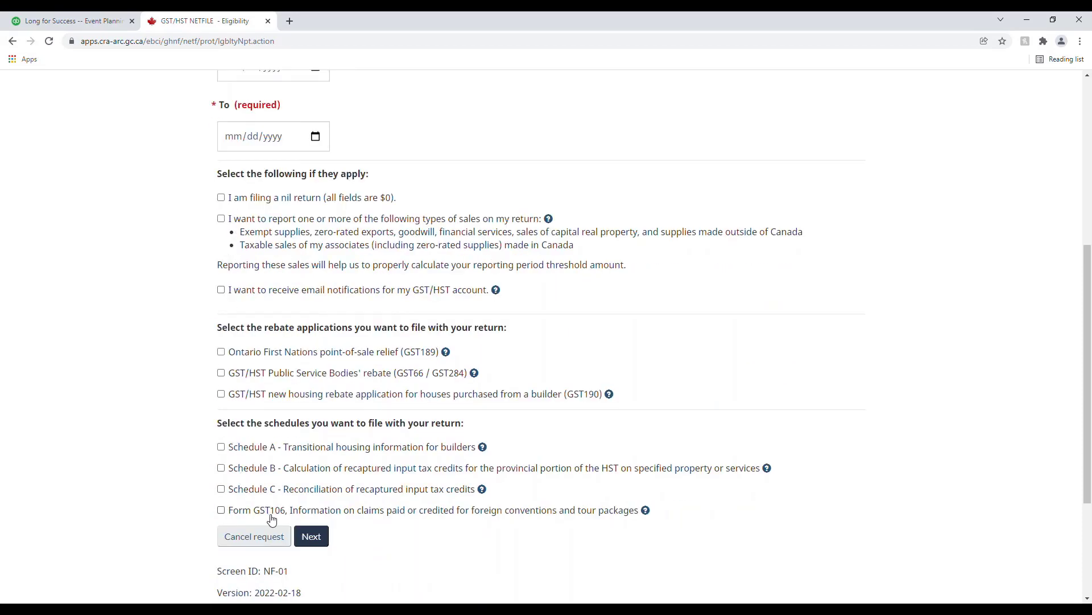
pyautogui.scroll(-2, 273, 224)
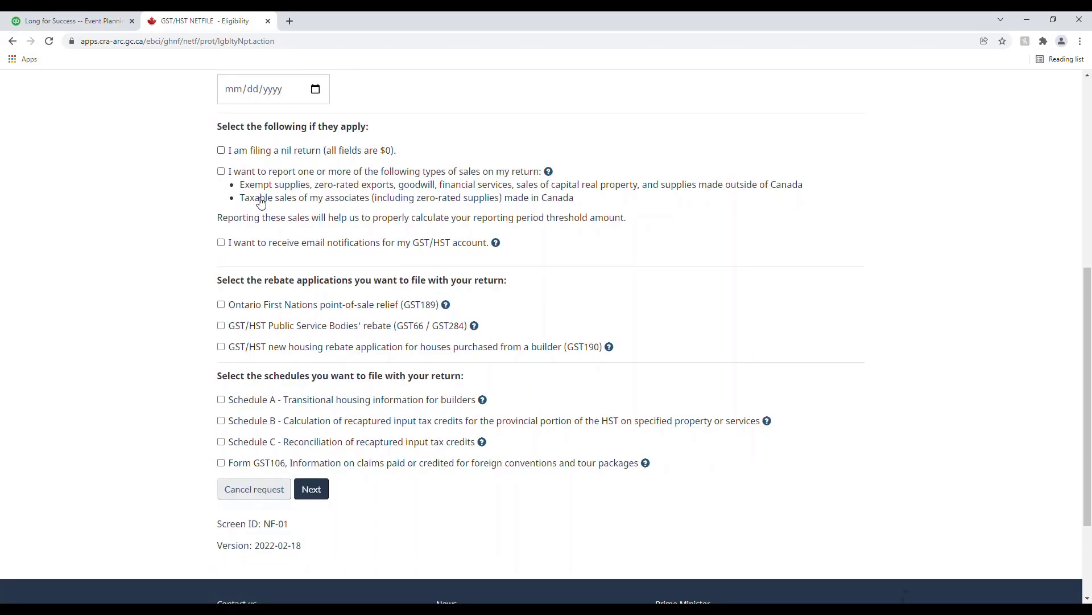
pyautogui.scroll(-1, 360, 407)
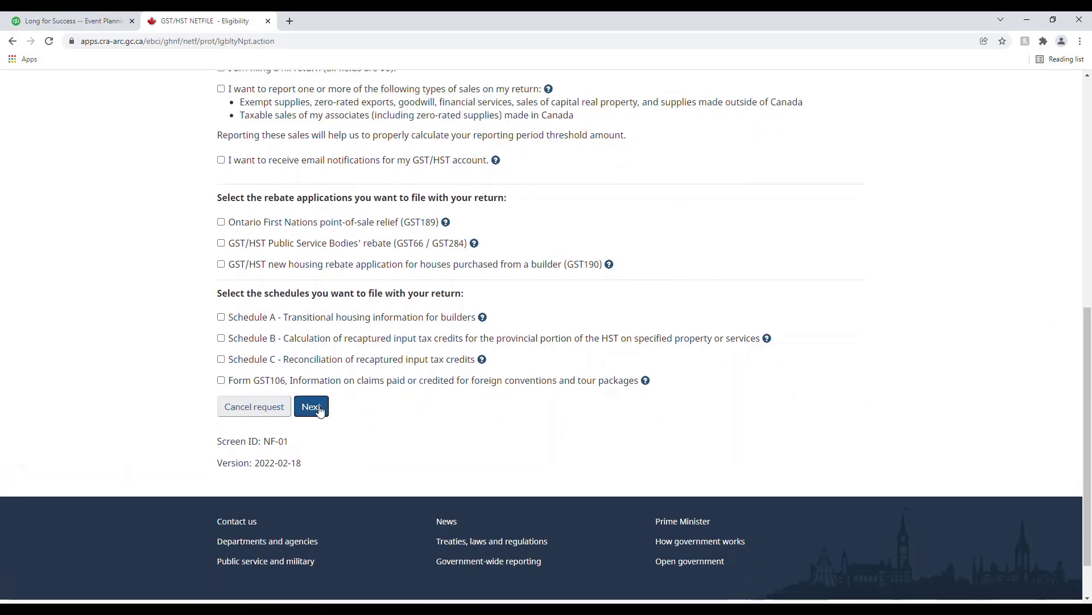
pyautogui.scroll(1, 316, 408)
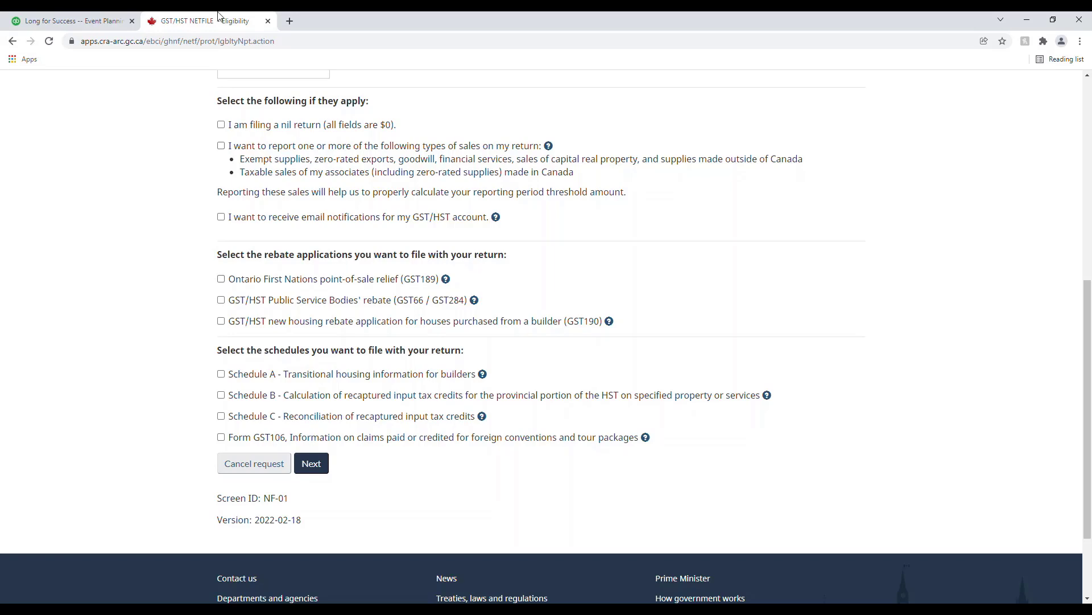
# - Switch back to QuickBooks Online, mark the September 7 - September 30, 2021 GST/HST return as filed and choose to pay later
pyautogui.click(37, 25)
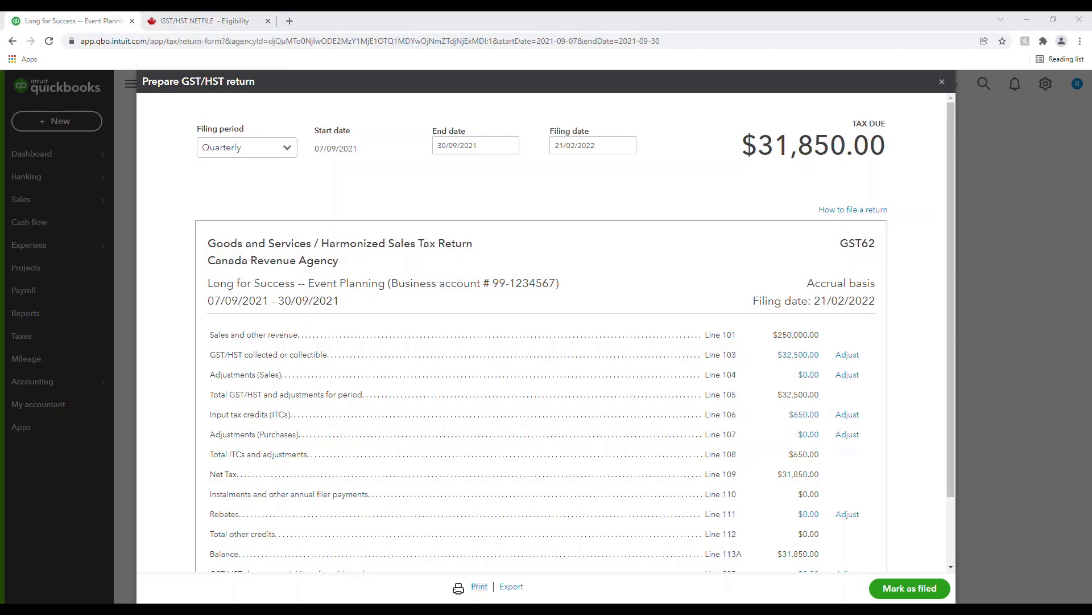
pyautogui.scroll(-3, 664, 258)
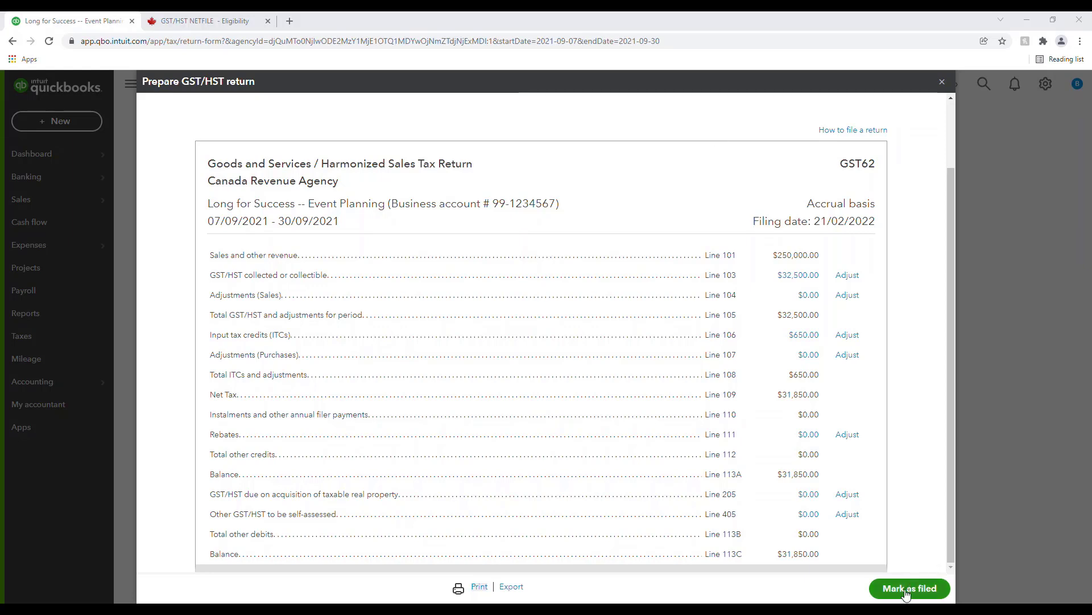
pyautogui.click(925, 596)
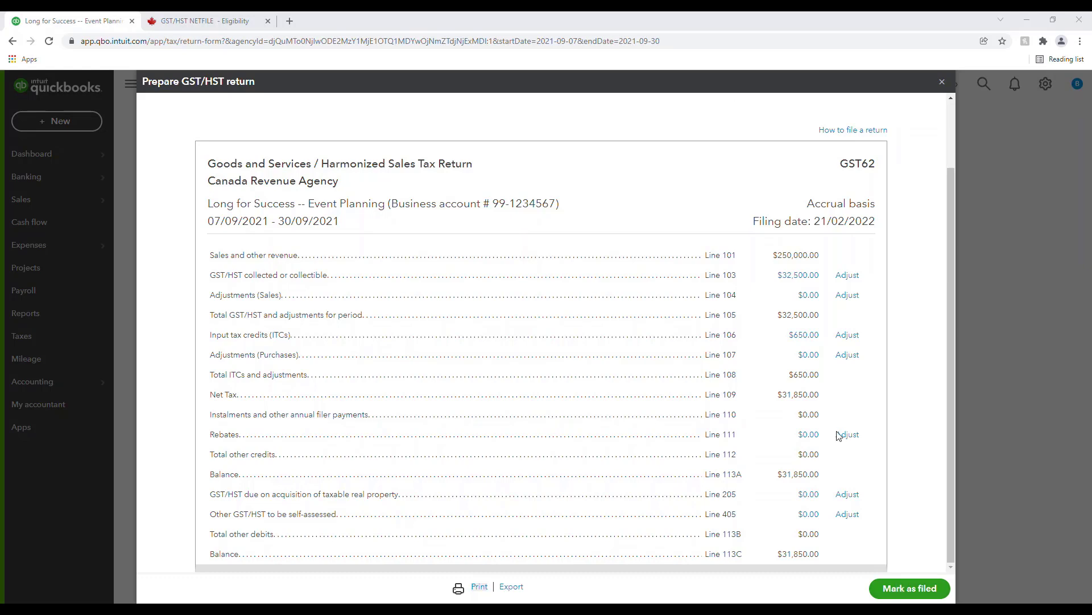
pyautogui.click(912, 588)
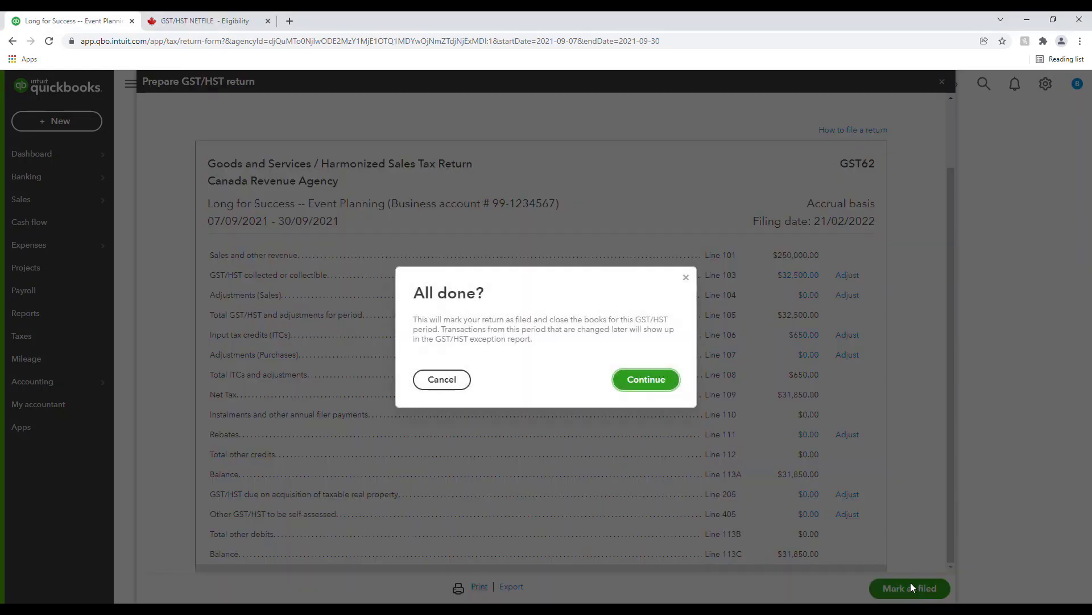
pyautogui.click(630, 380)
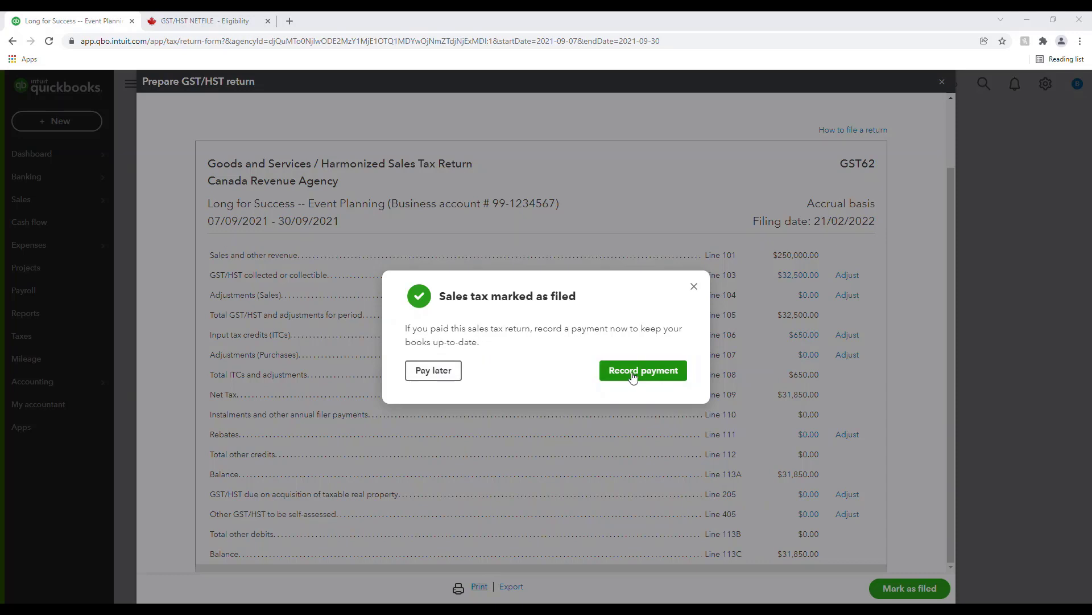
pyautogui.click(434, 370)
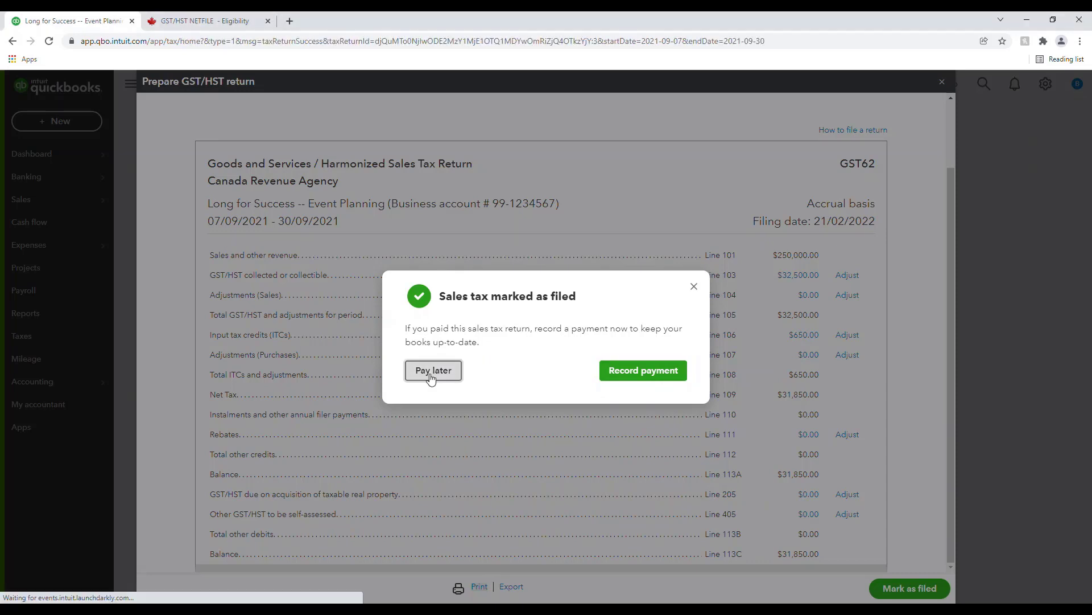
pyautogui.scroll(-2, 708, 319)
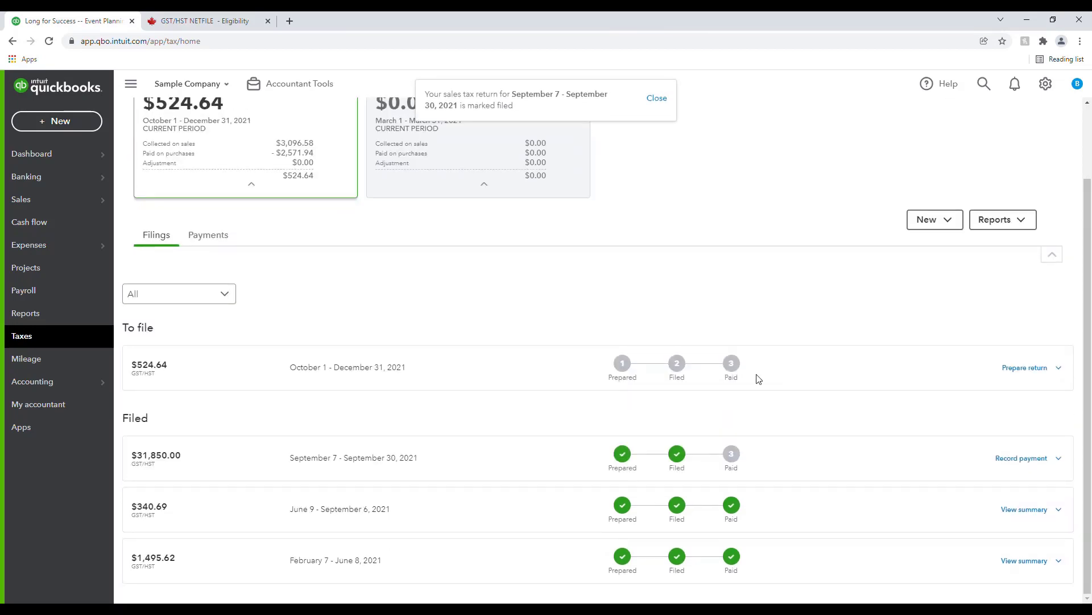
pyautogui.click(27, 341)
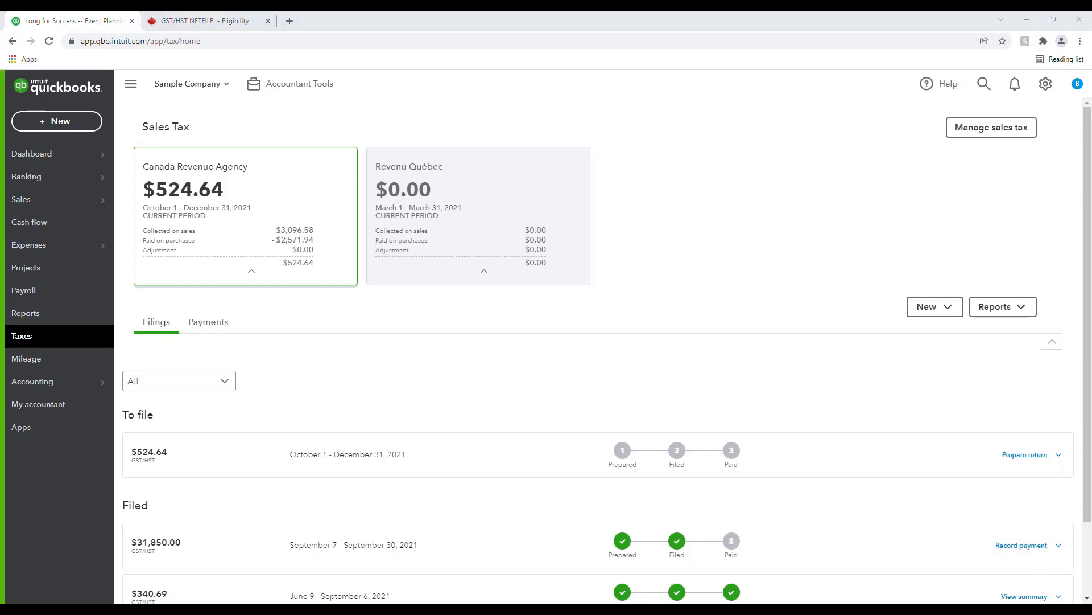
pyautogui.click(59, 122)
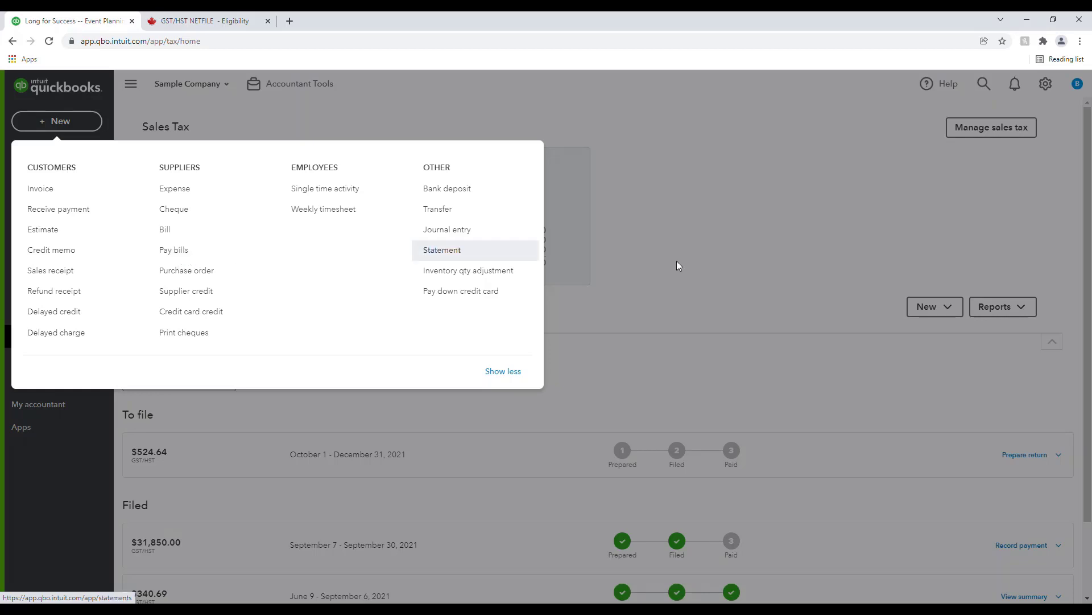
pyautogui.click(806, 267)
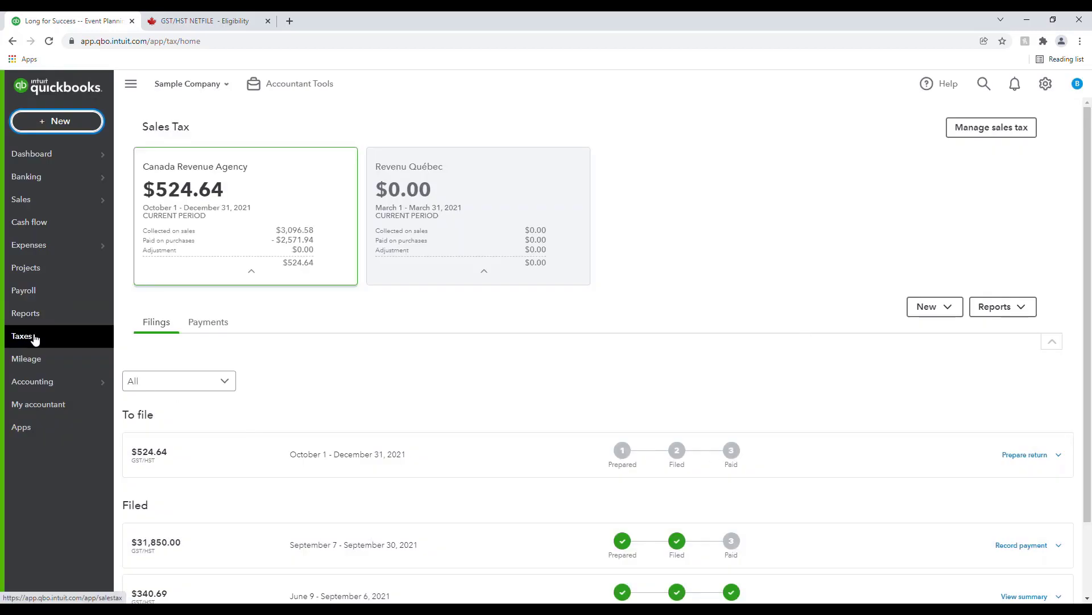
# - View the GST/HST Summary Report of the filed September 7 - September 30, 2021 return and close it
pyautogui.scroll(-1, 323, 352)
pyautogui.scroll(-1, 324, 351)
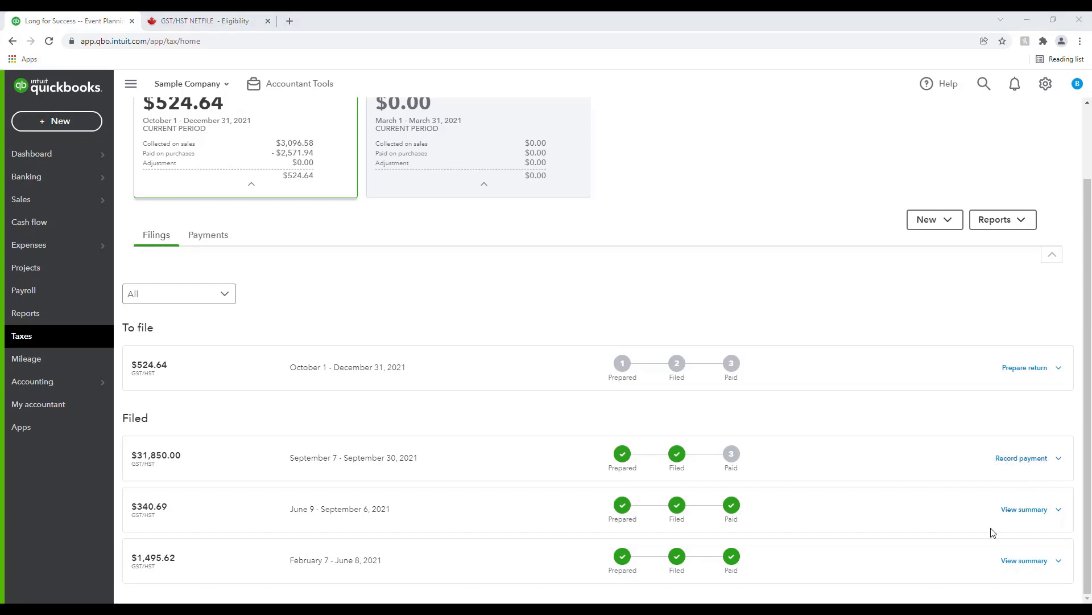
pyautogui.click(1060, 458)
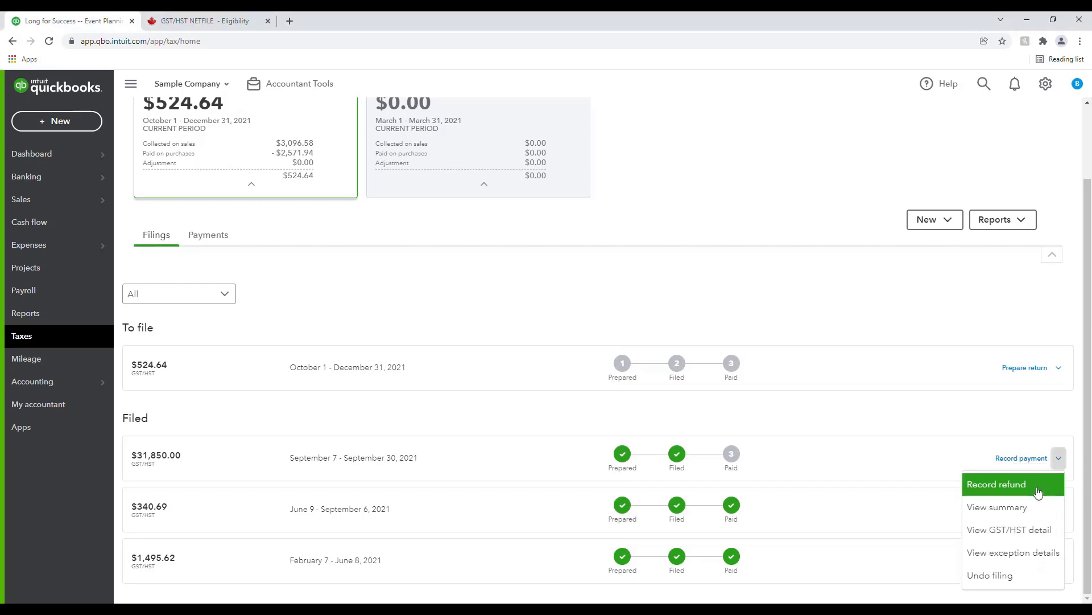
pyautogui.click(1041, 507)
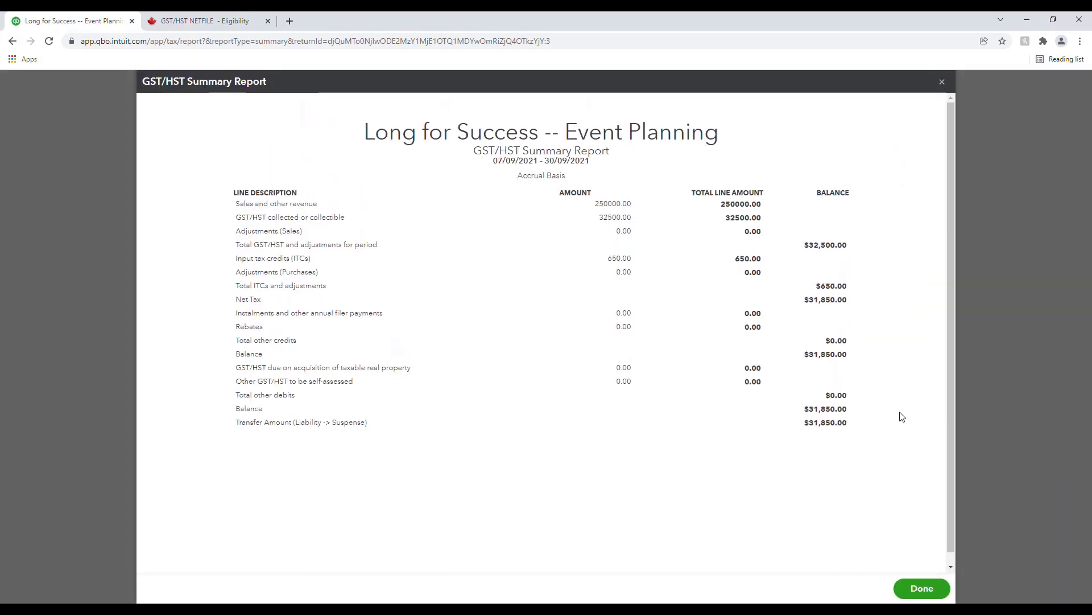
pyautogui.click(938, 588)
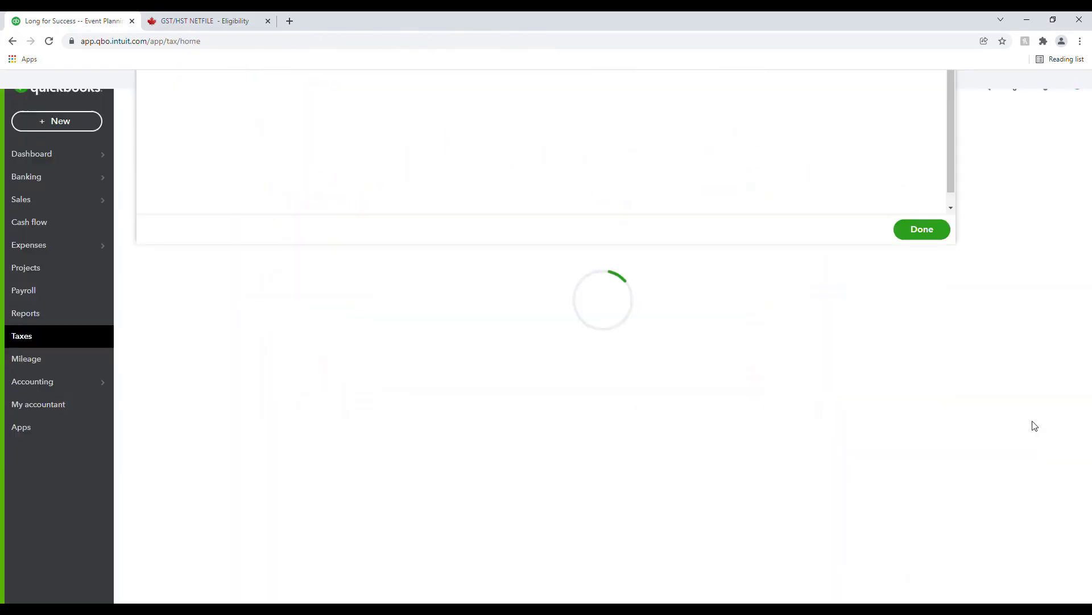
# - Review the options available for the filed September 2021 return and reopen its GST/HST Summary Report
pyautogui.scroll(-2, 1024, 509)
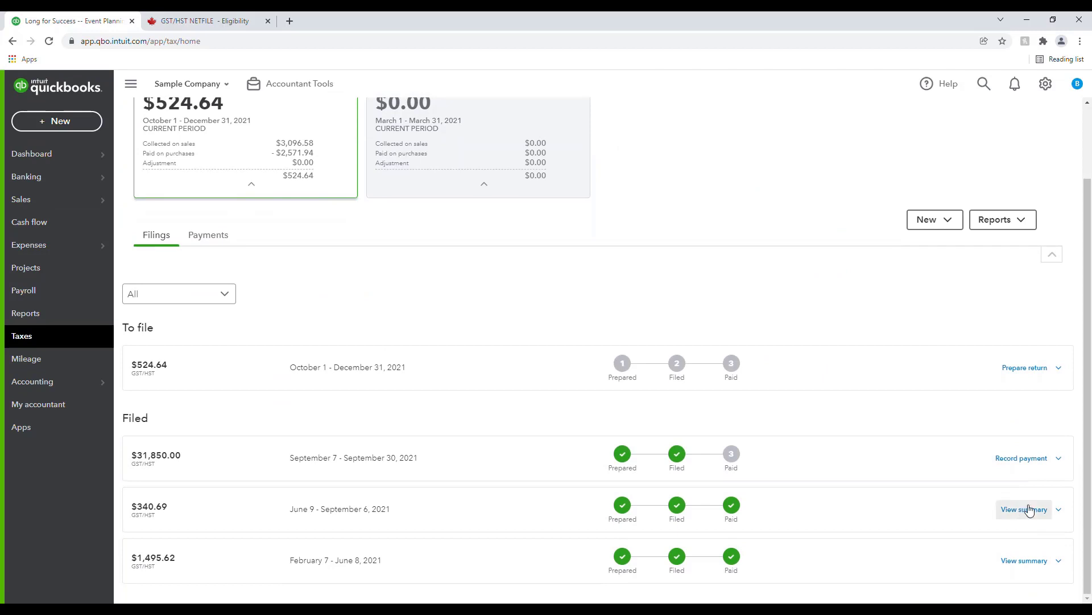
pyautogui.click(1057, 459)
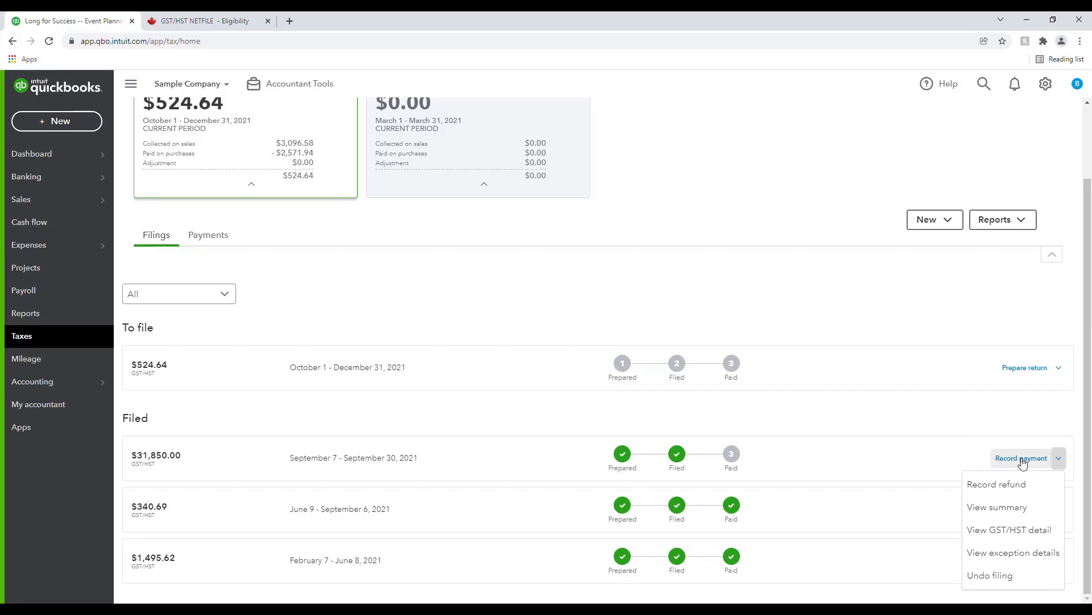
pyautogui.click(940, 469)
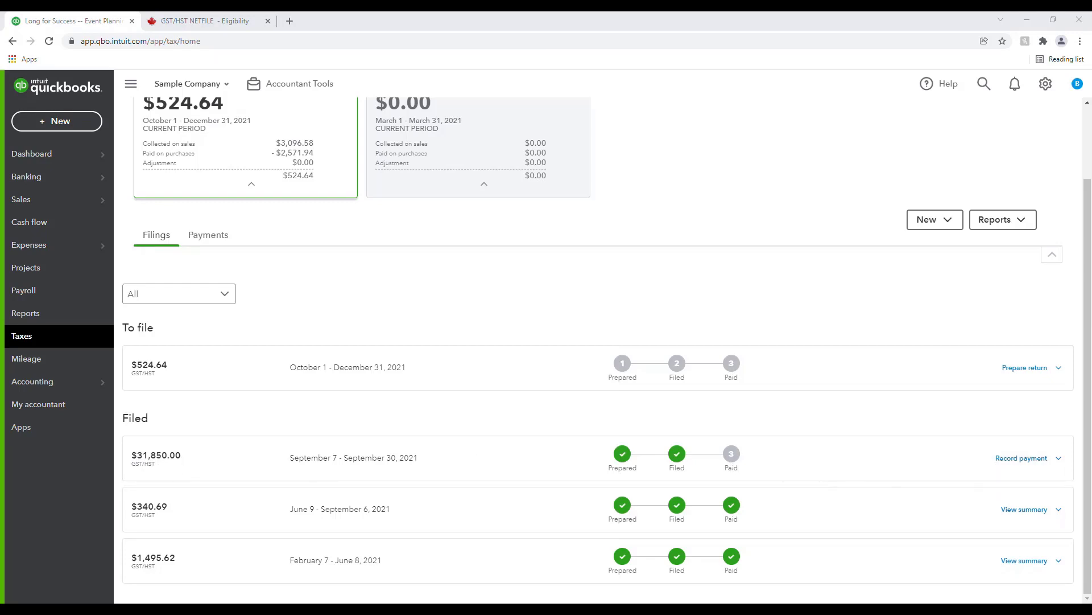
pyautogui.click(1059, 458)
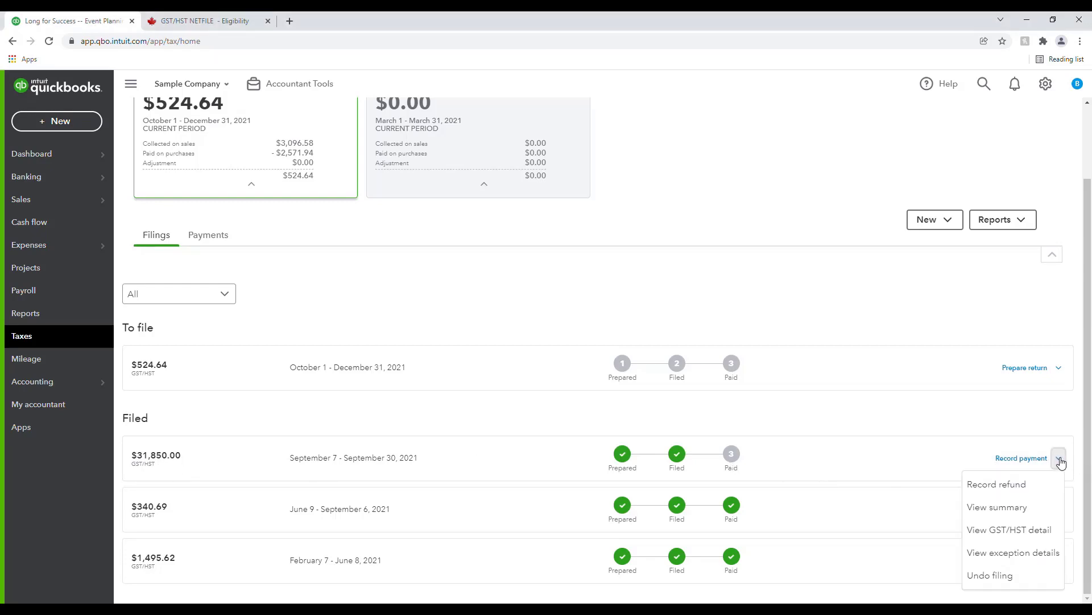
pyautogui.click(1022, 506)
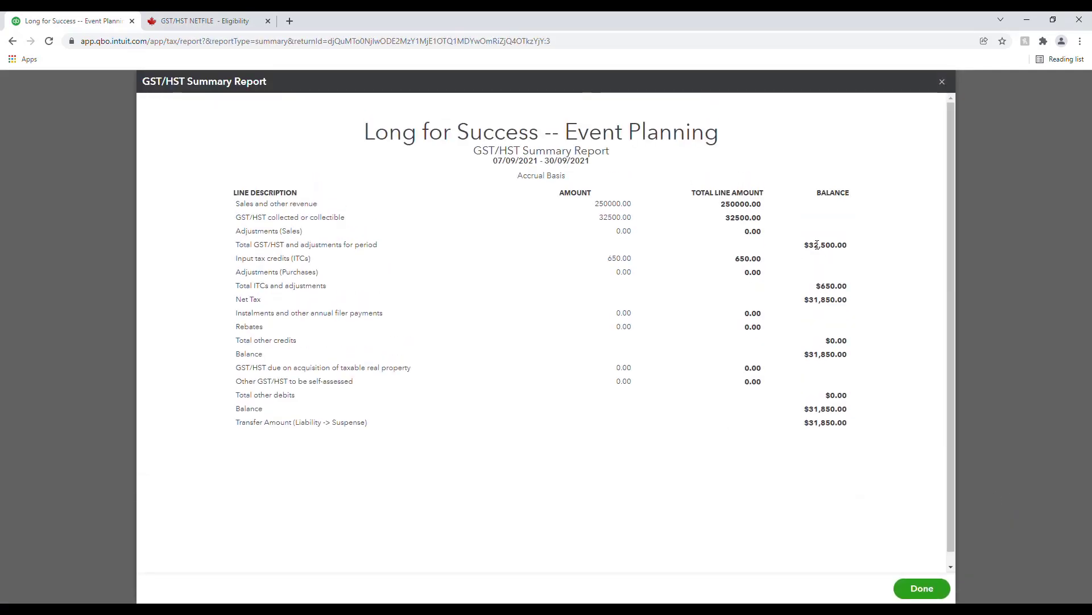
# - Examine the total GST/HST and input tax credit amounts in the GST/HST Summary Report and close it
pyautogui.moveTo(809, 245); pyautogui.dragTo(866, 247)
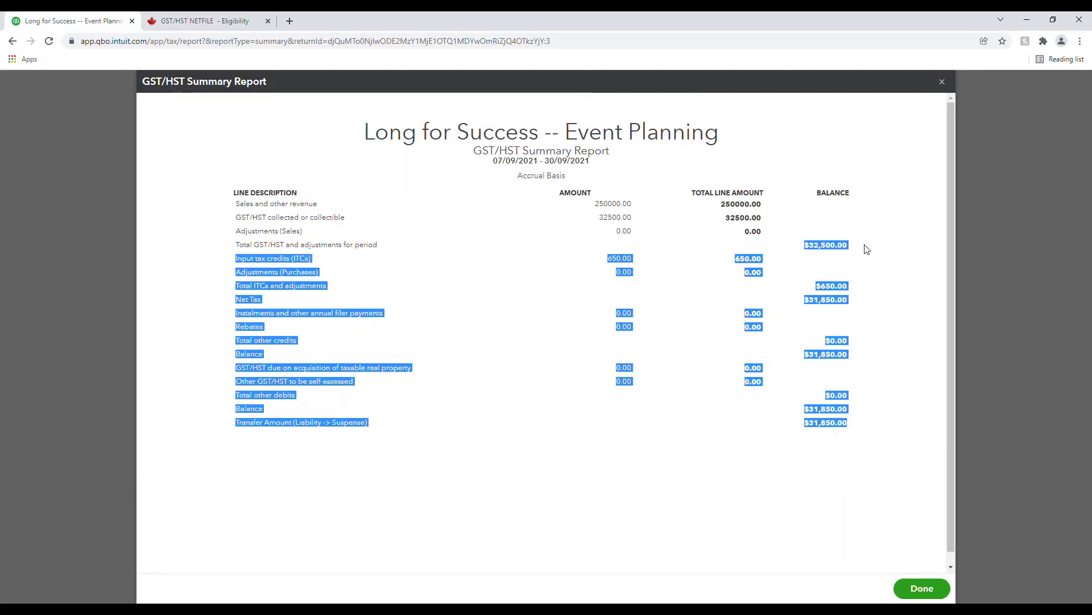
pyautogui.click(734, 263)
pyautogui.moveTo(734, 263); pyautogui.dragTo(763, 263)
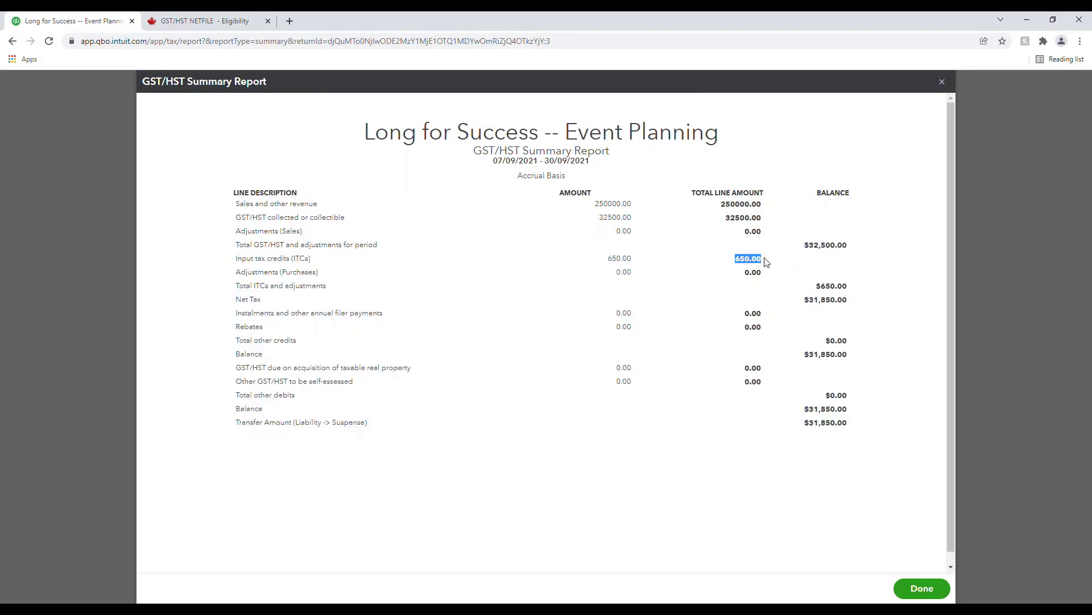
pyautogui.click(921, 588)
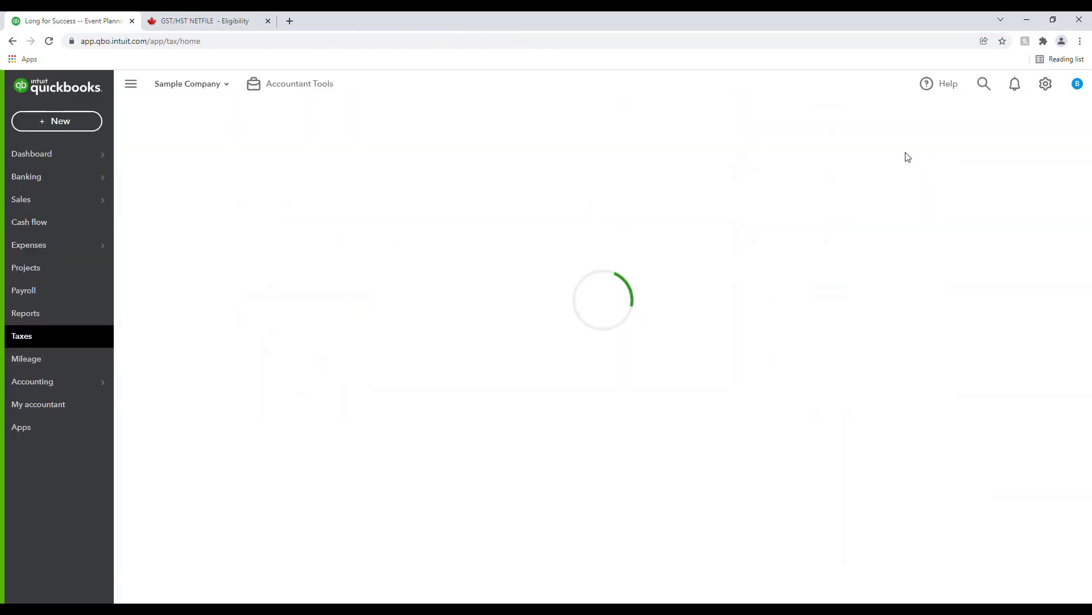
# - Record the $31,850.00 sales tax payment for September 7 - September 30, 2021 from the Chequing account, dated 21/02/2022
pyautogui.scroll(-2, 927, 476)
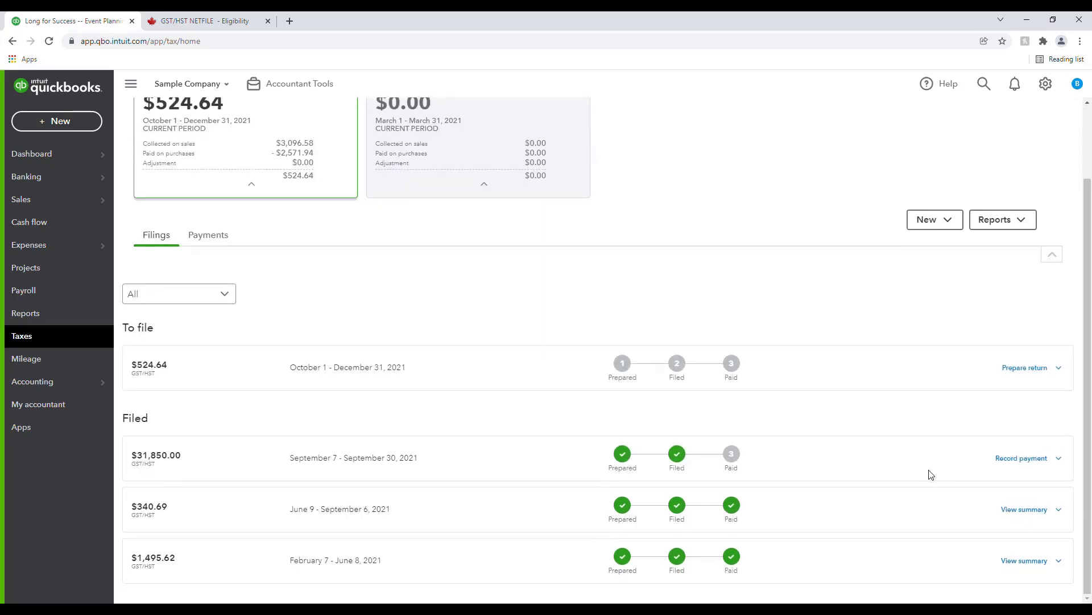
pyautogui.click(1022, 459)
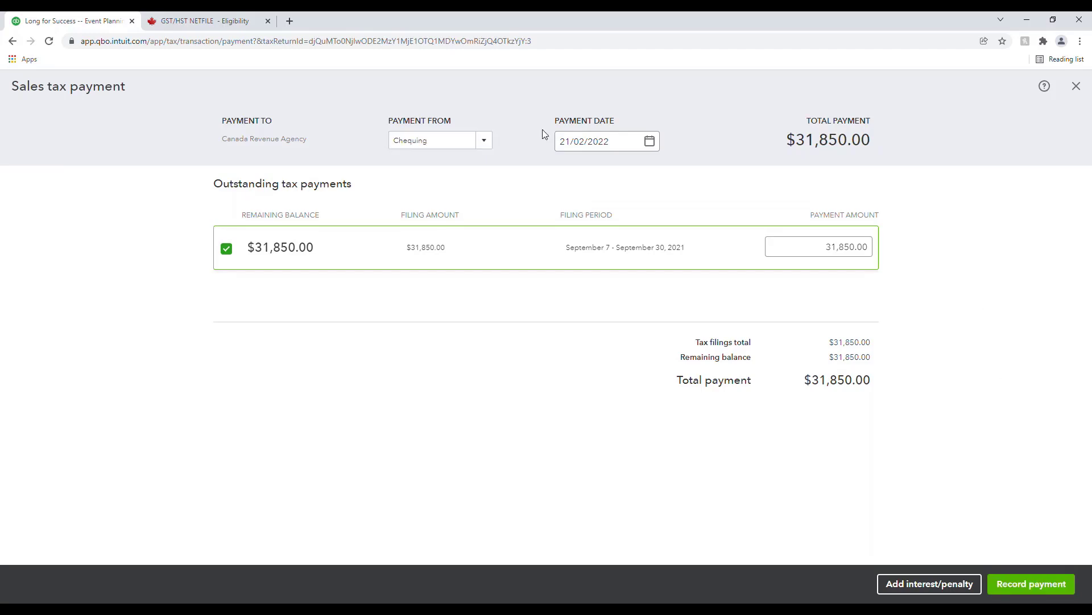
pyautogui.click(486, 140)
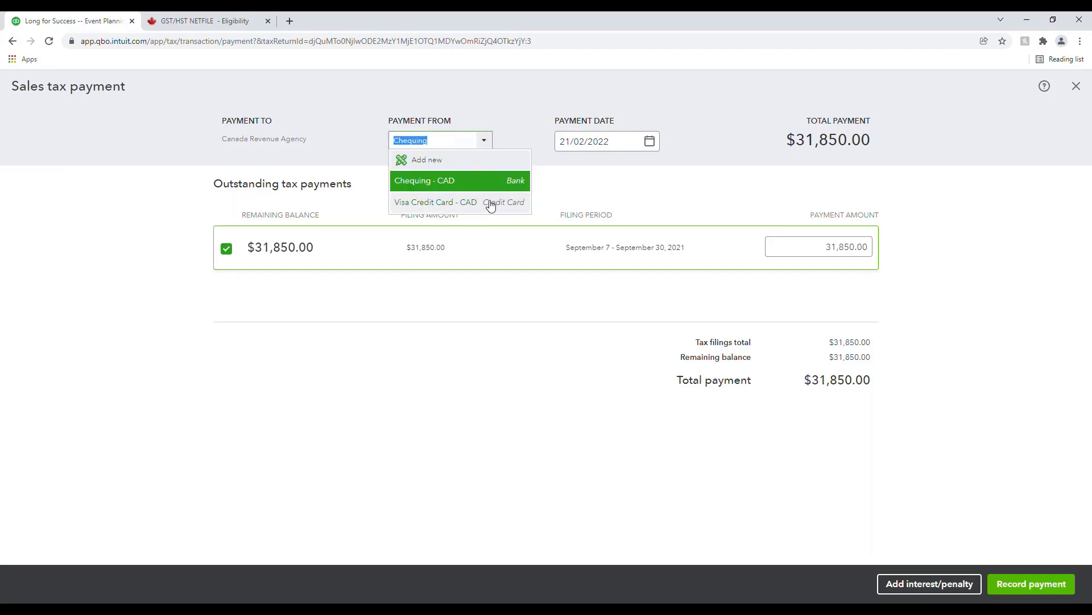
pyautogui.click(438, 183)
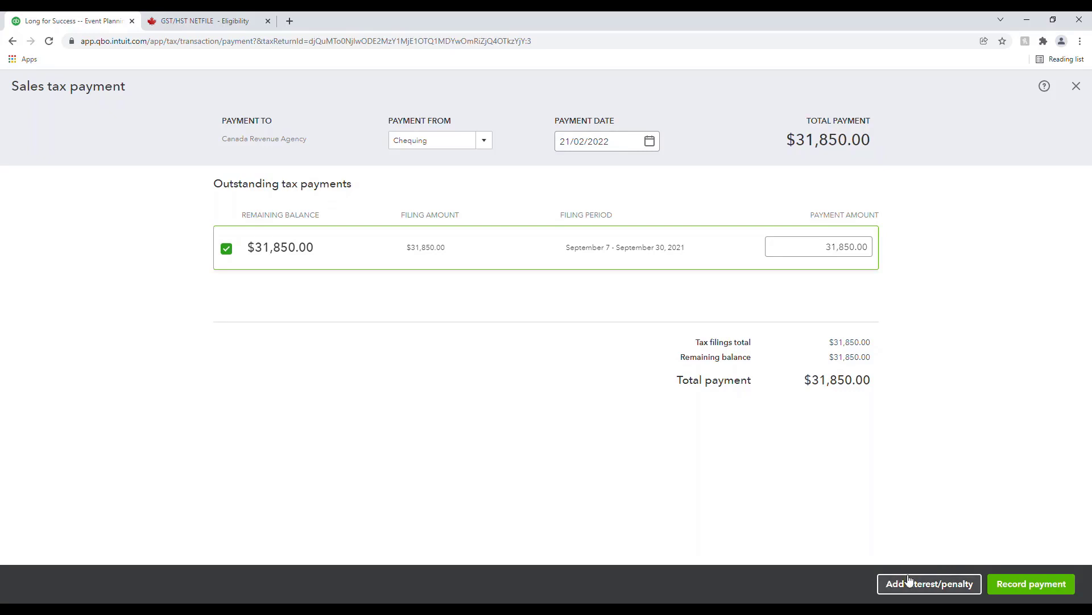
pyautogui.click(1042, 585)
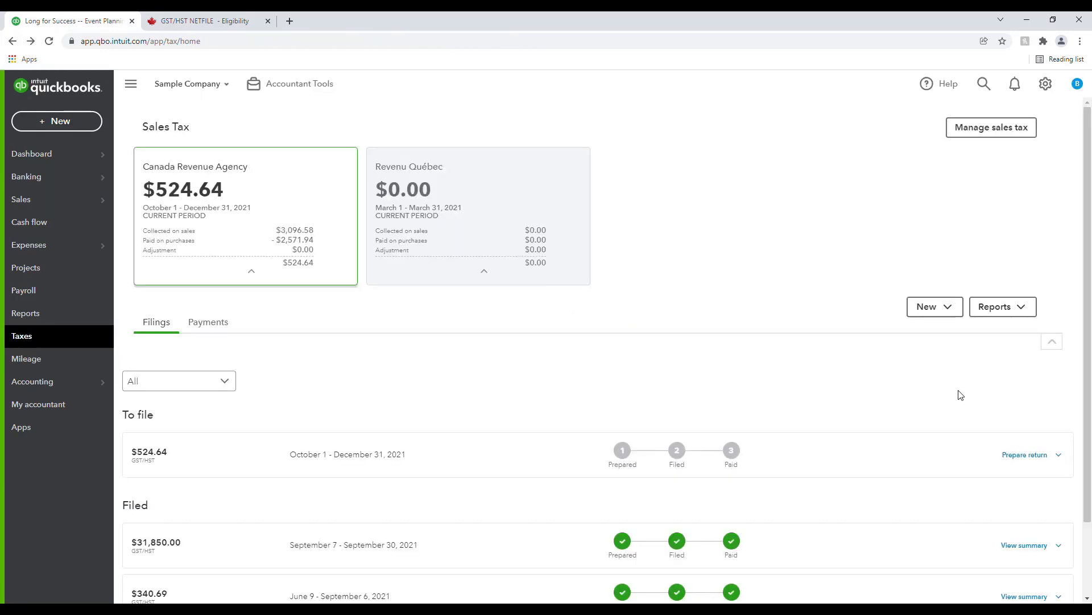
# - Check the filed returns' status and view the sales tax payments list, including the extra actions for the September 7 - September 30, 2021 payment
pyautogui.scroll(-2, 960, 391)
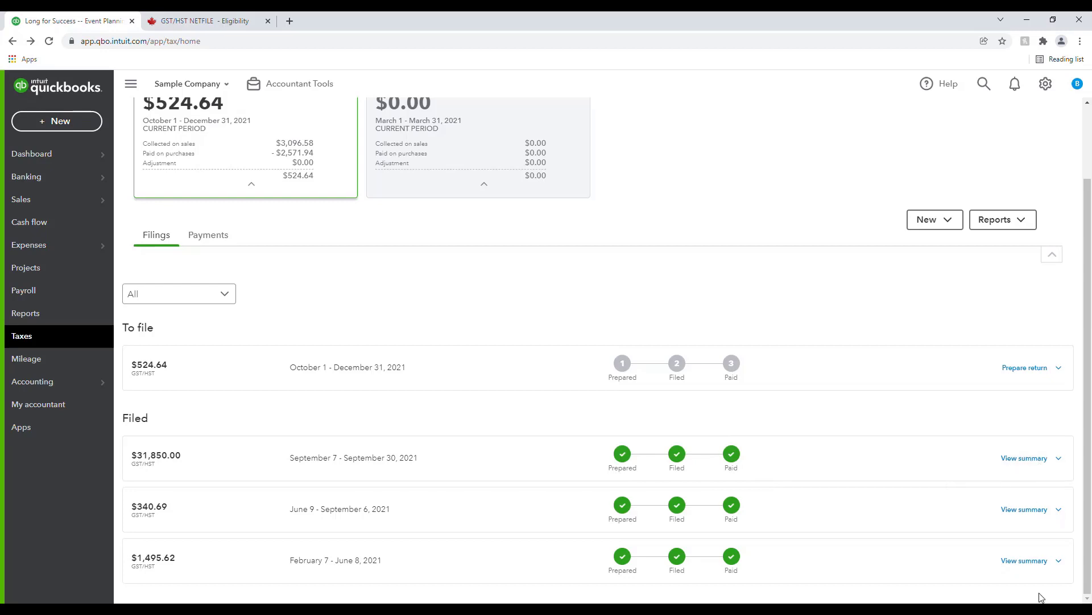
pyautogui.click(210, 238)
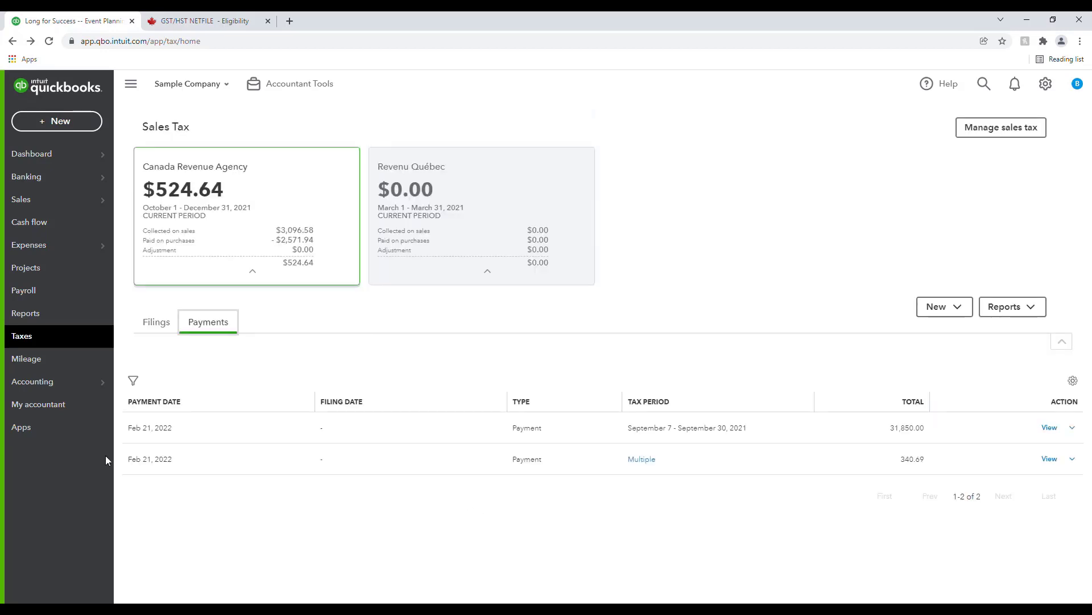
pyautogui.click(1073, 427)
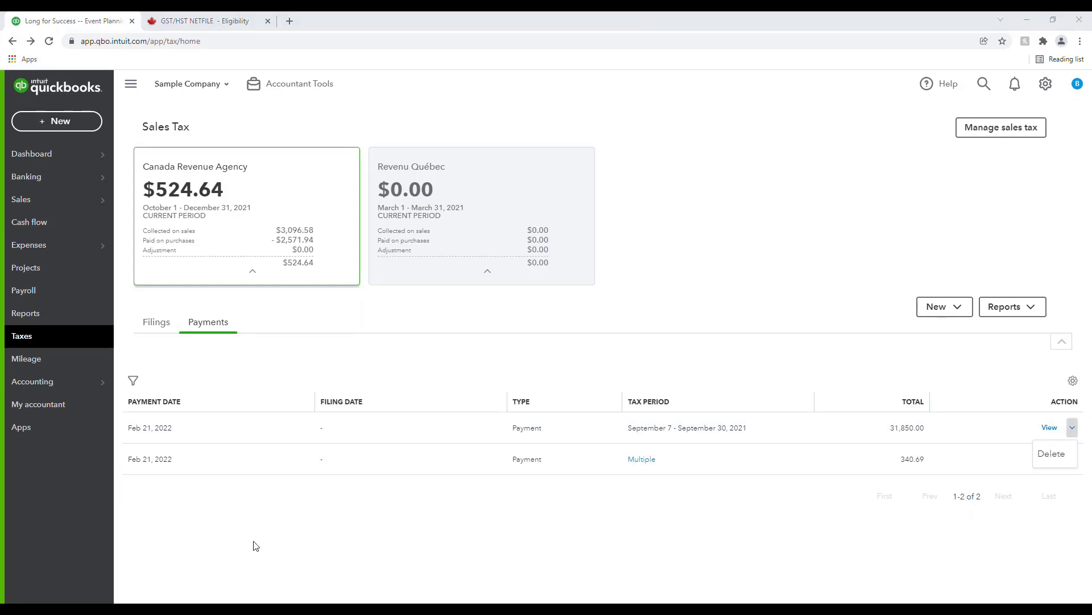
# - Return to the sales tax filings and review the filed September 7 - September 30, 2021 period alongside the other returns
pyautogui.click(154, 330)
pyautogui.scroll(-1, 958, 468)
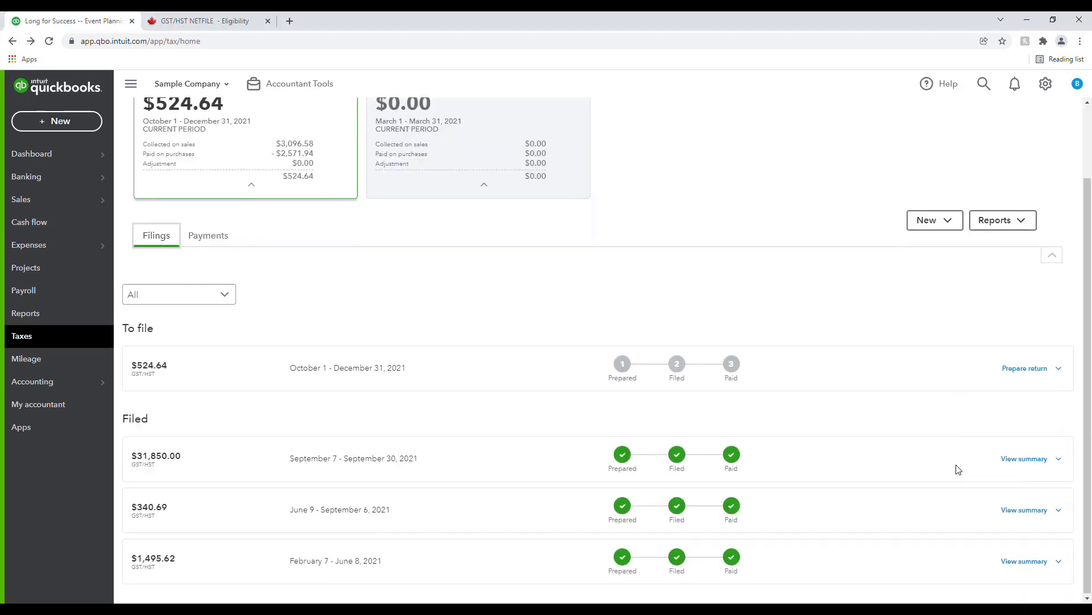
pyautogui.scroll(1, 467, 171)
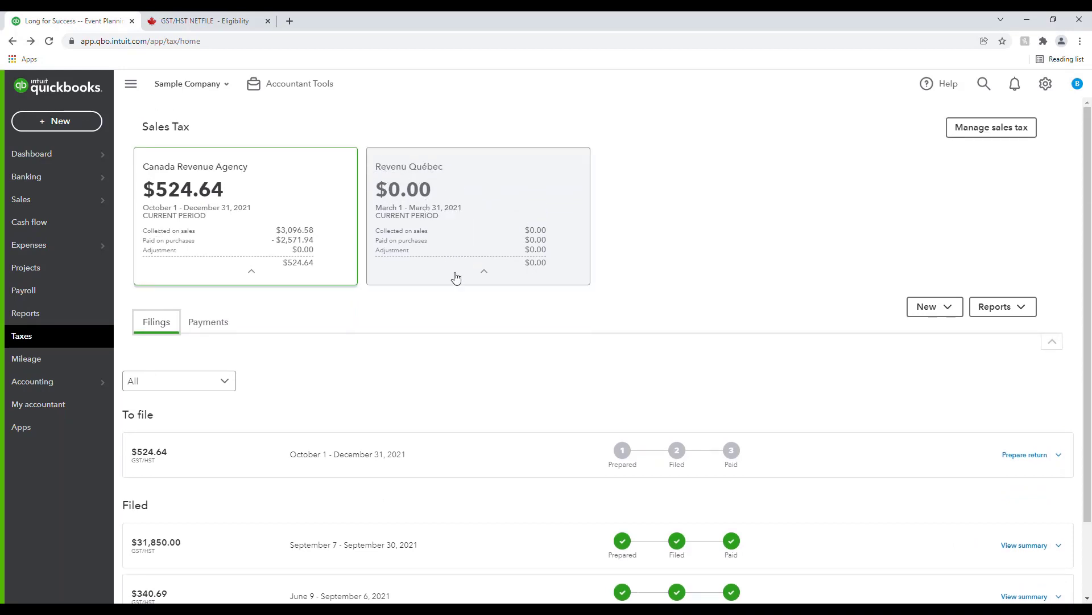
pyautogui.scroll(-1, 454, 275)
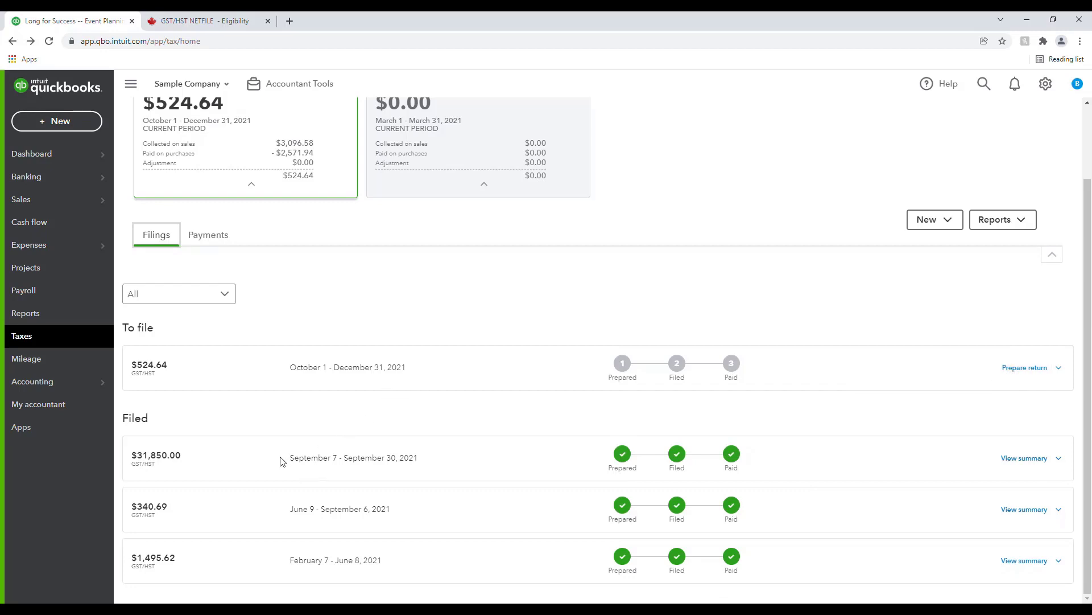
pyautogui.moveTo(281, 458); pyautogui.dragTo(444, 471)
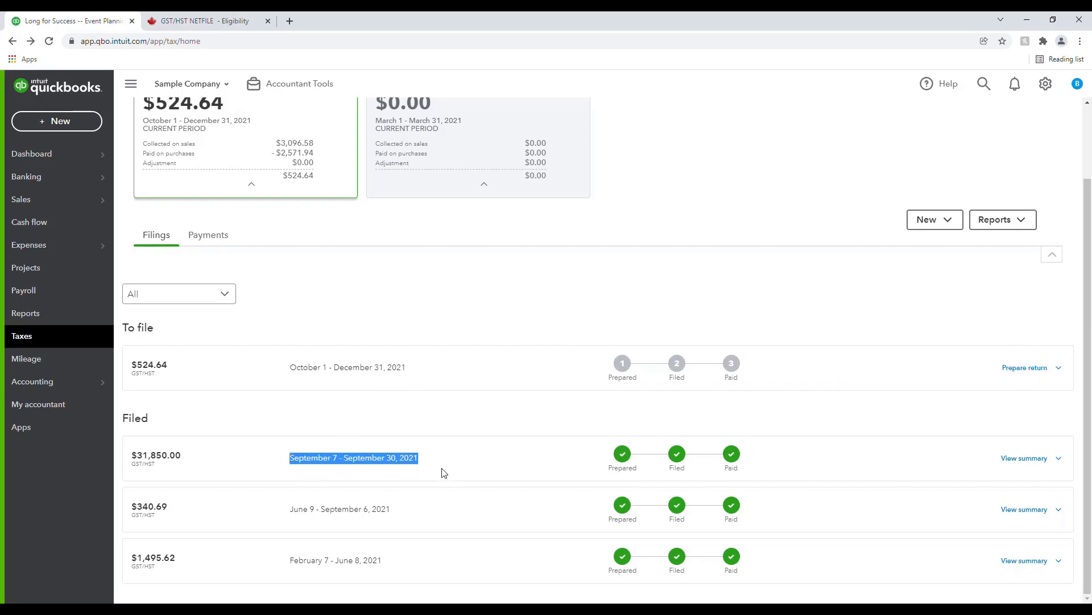
pyautogui.click(475, 421)
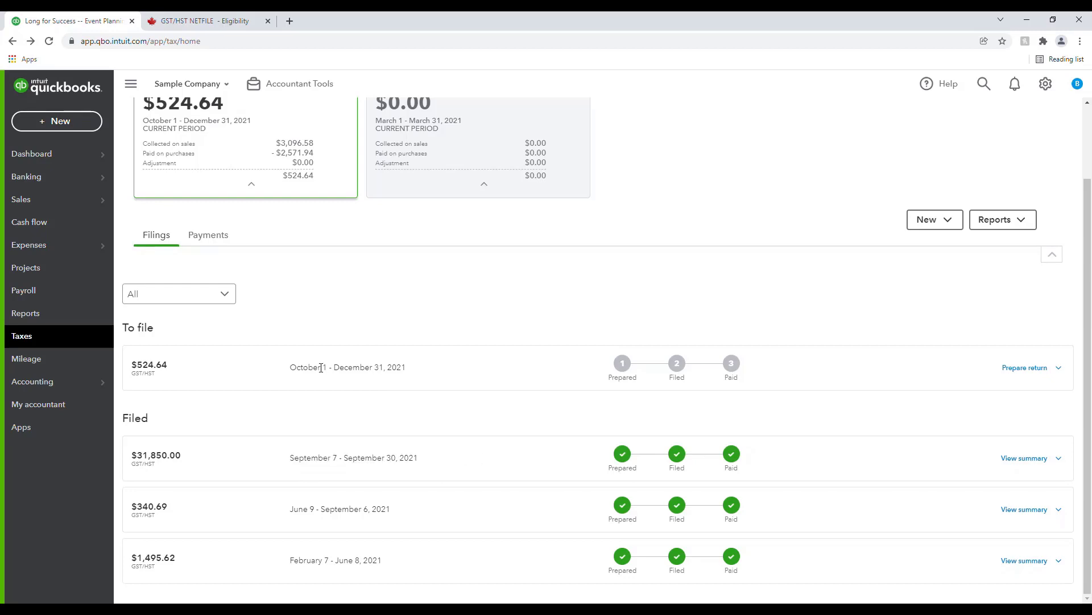